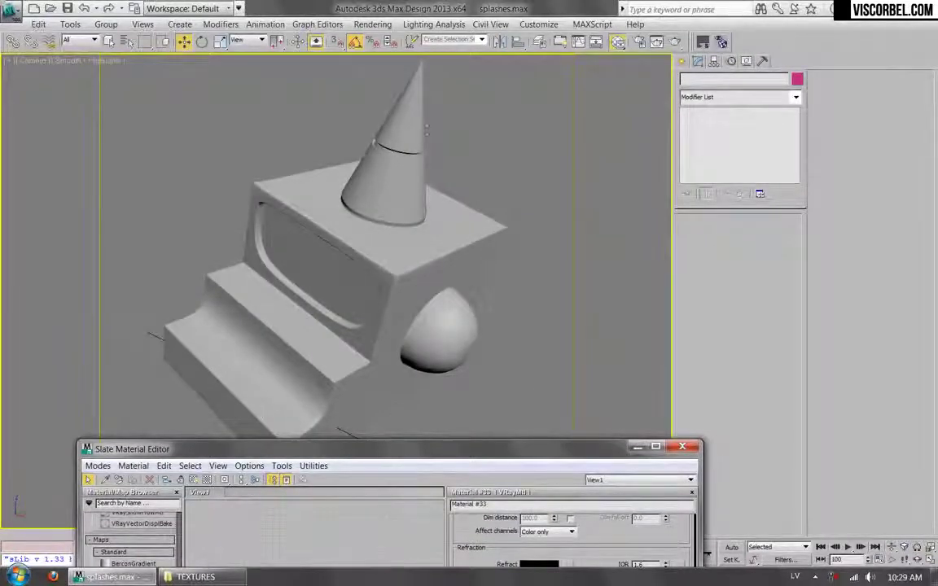
Add a VRayBlendMtl to the node view, with Material #32 as its base and Material #33 as its first coat
drag(403, 448, 418, 116)
scroll(334, 300, up, 4)
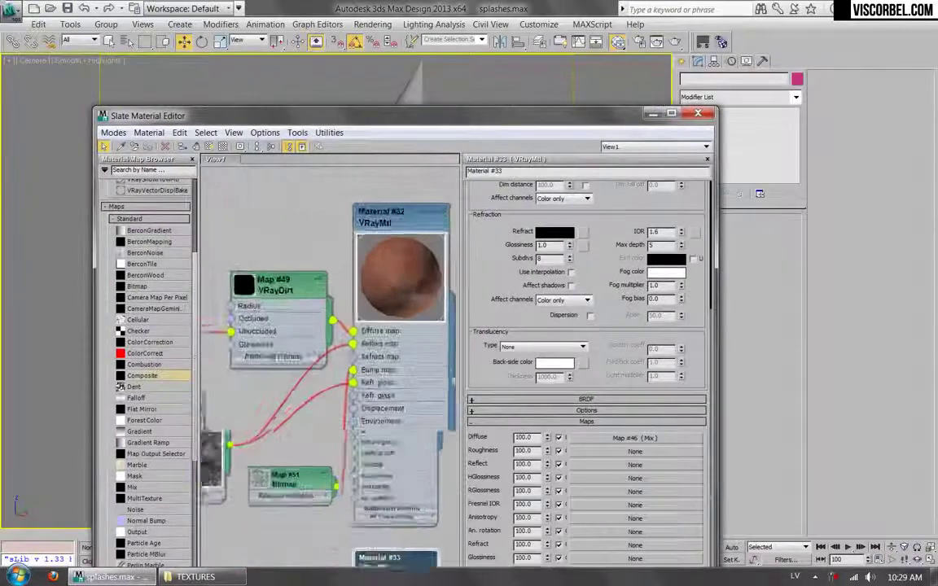
middle_drag(338, 448, 304, 245)
middle_drag(305, 443, 297, 310)
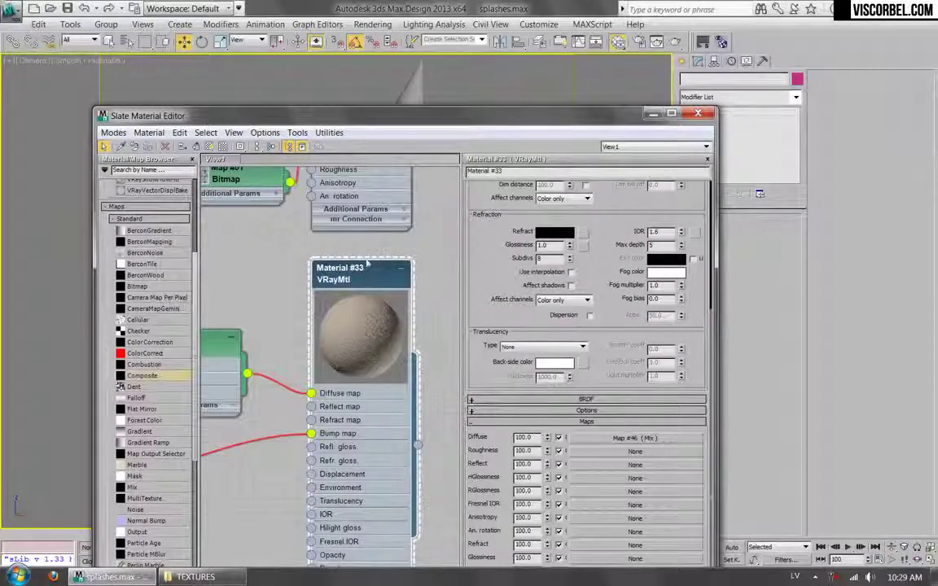
scroll(368, 283, down, 5)
right_click(404, 295)
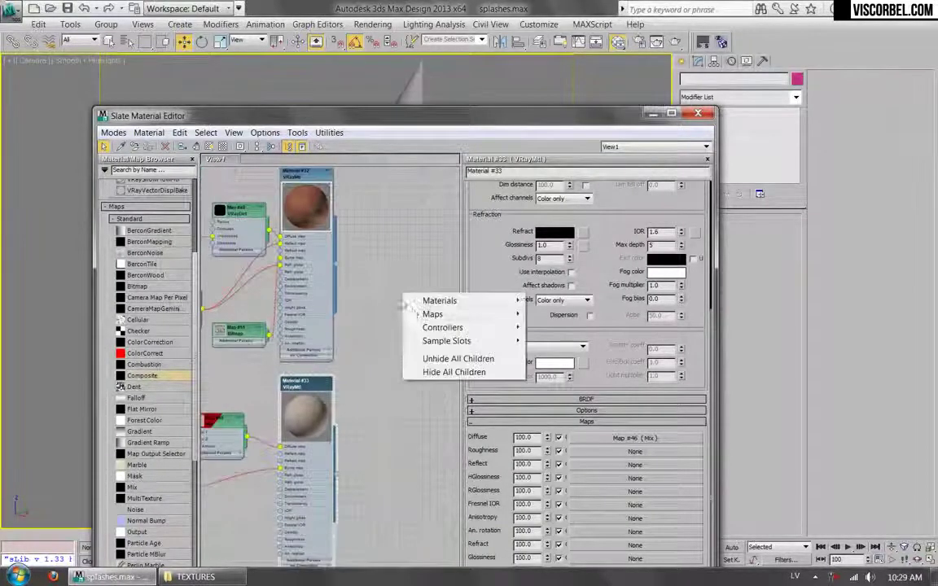
mouse_move(427, 303)
mouse_move(342, 314)
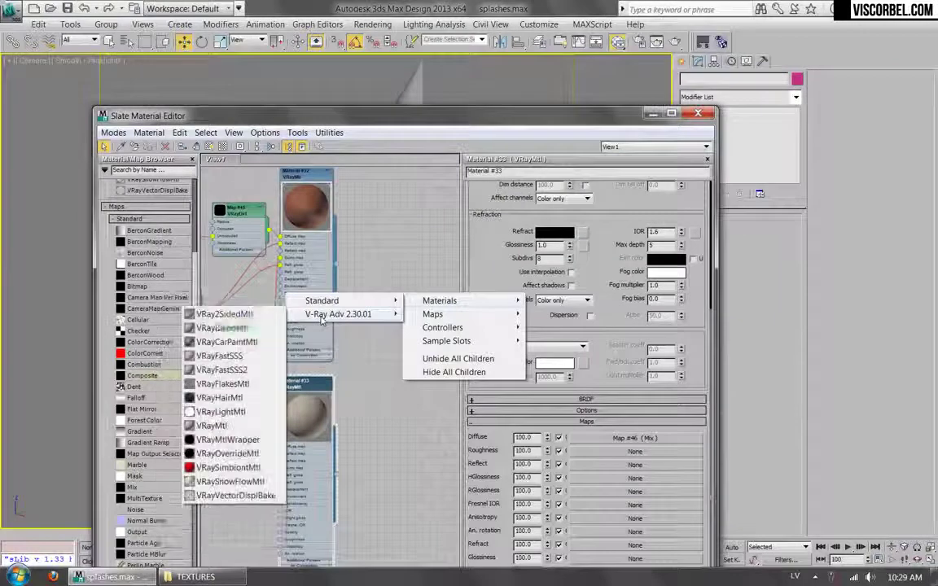
click(231, 342)
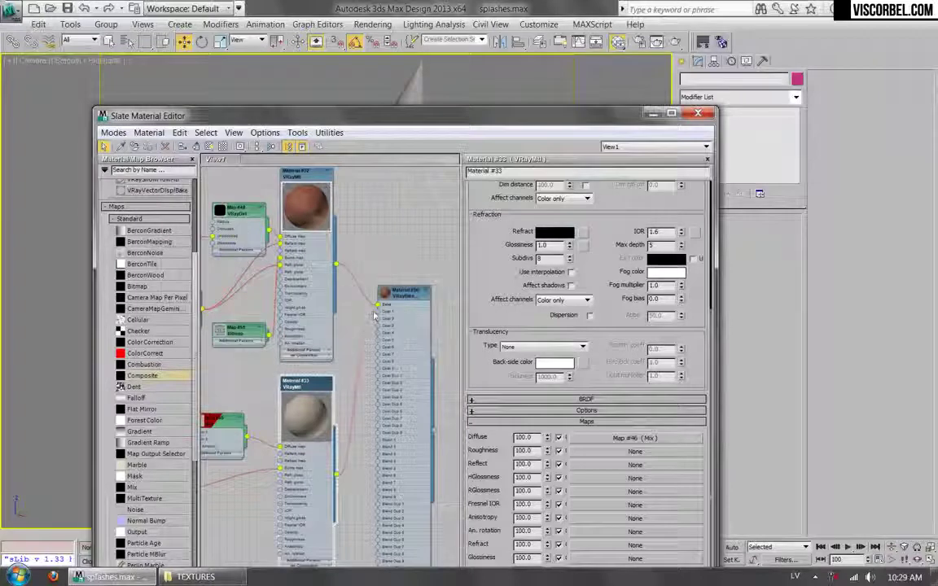
Assign a Falloff map to the first coat's blend amount in the VRayBlendMtl and arrange both nodes beside Material #33
double_click(407, 292)
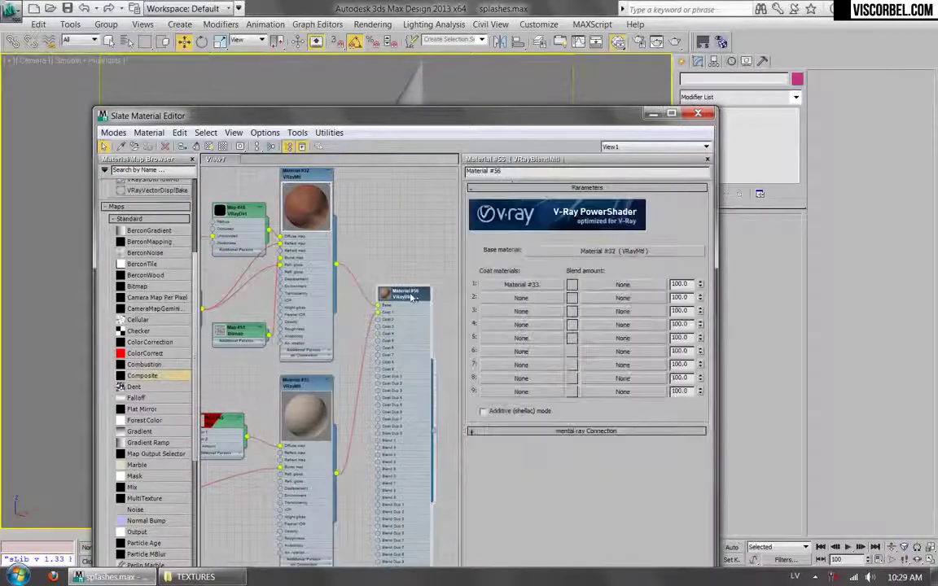
drag(409, 300, 440, 324)
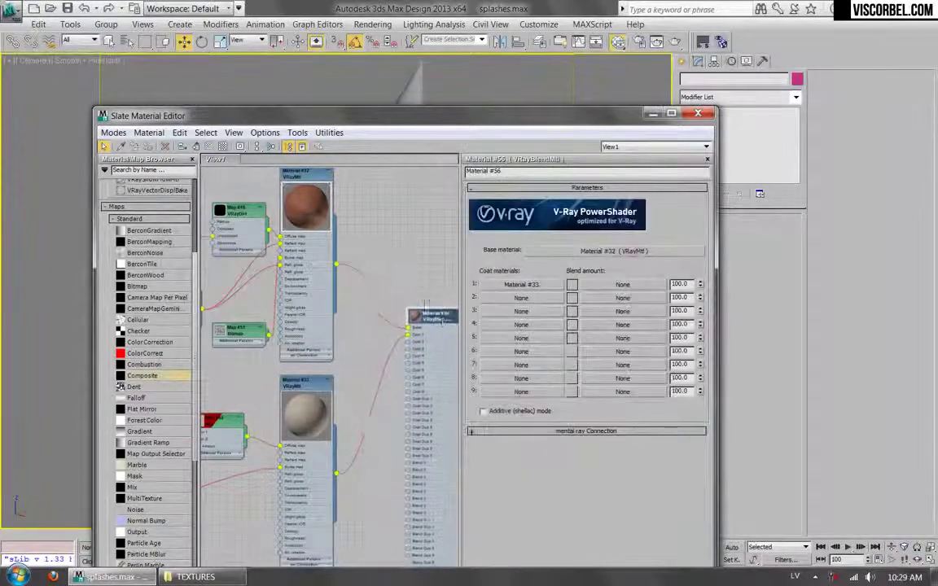
middle_drag(399, 249, 385, 263)
click(614, 293)
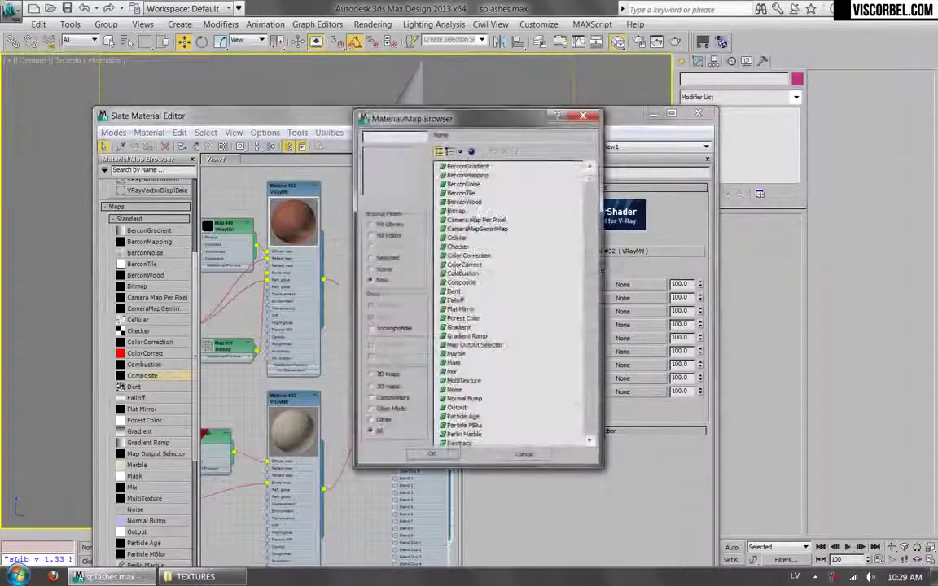
double_click(455, 300)
drag(333, 498, 357, 515)
middle_drag(367, 469, 380, 265)
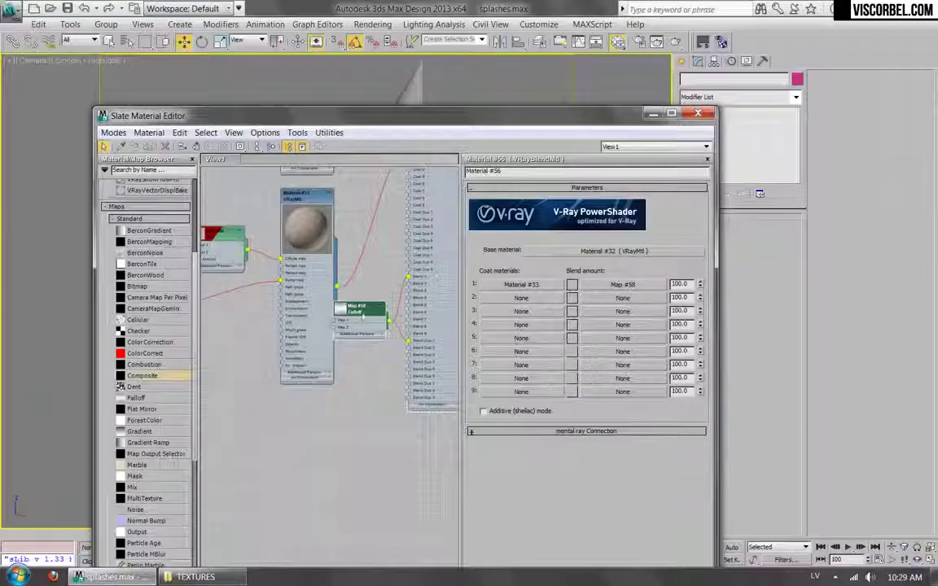
Set the Falloff map's type to Towards / Away and its direction to World Z-Axis
double_click(361, 312)
click(615, 251)
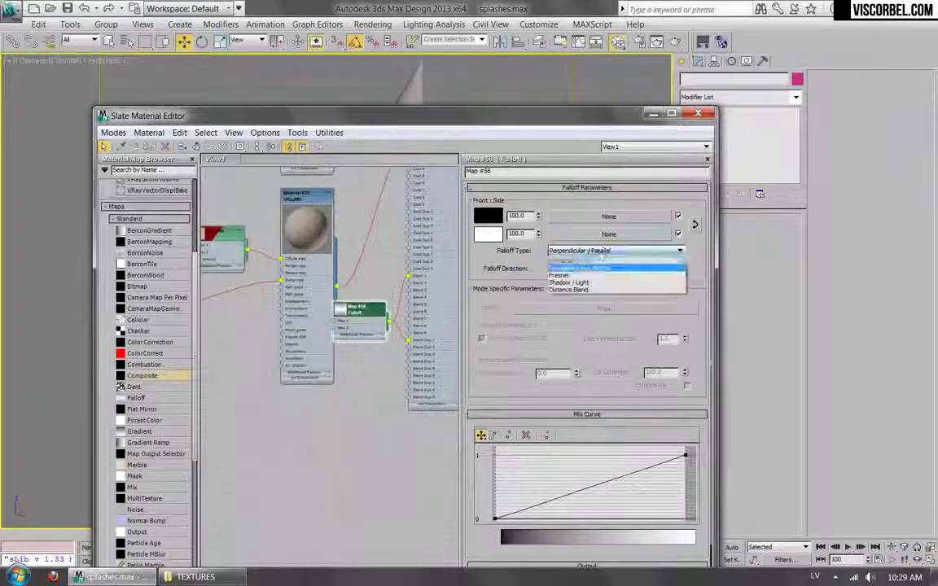
click(570, 267)
click(602, 269)
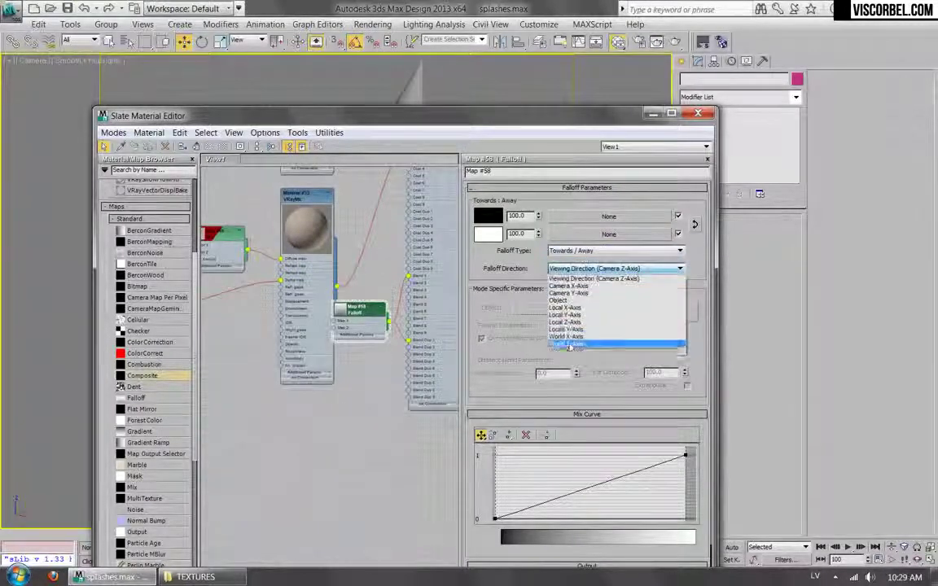
click(569, 343)
Render a texture preview of the Falloff map on all visible objects and close the preview windows
drag(590, 117, 533, 464)
drag(468, 466, 570, 123)
click(721, 43)
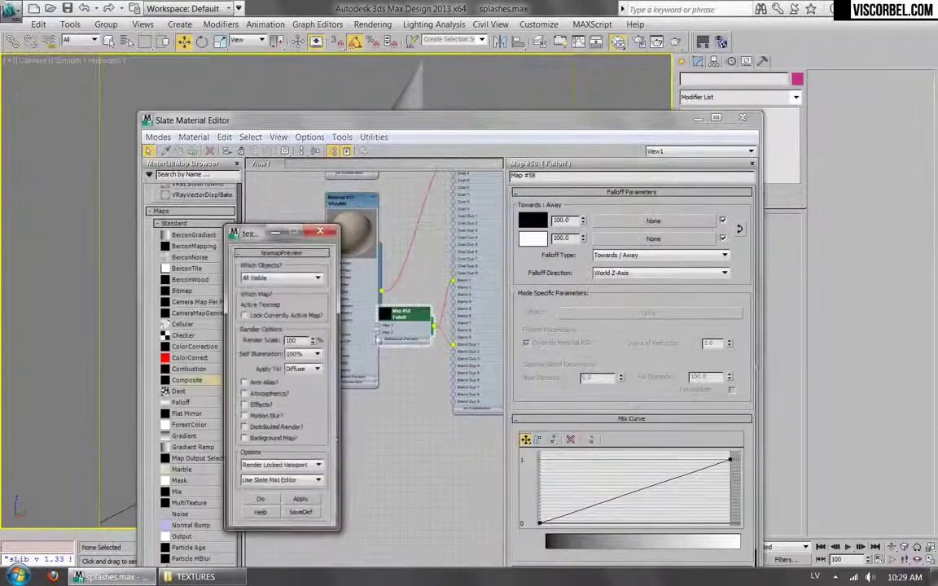
click(303, 500)
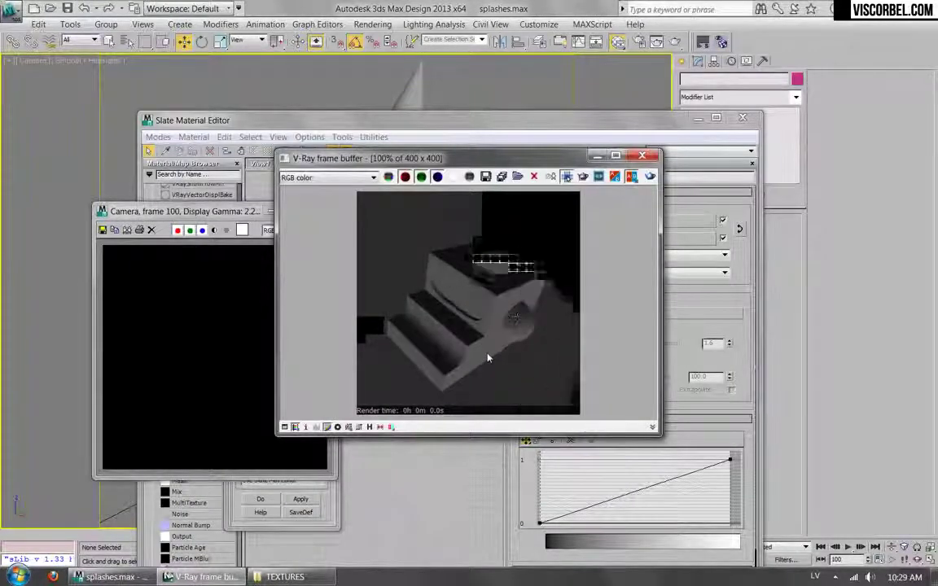
click(316, 210)
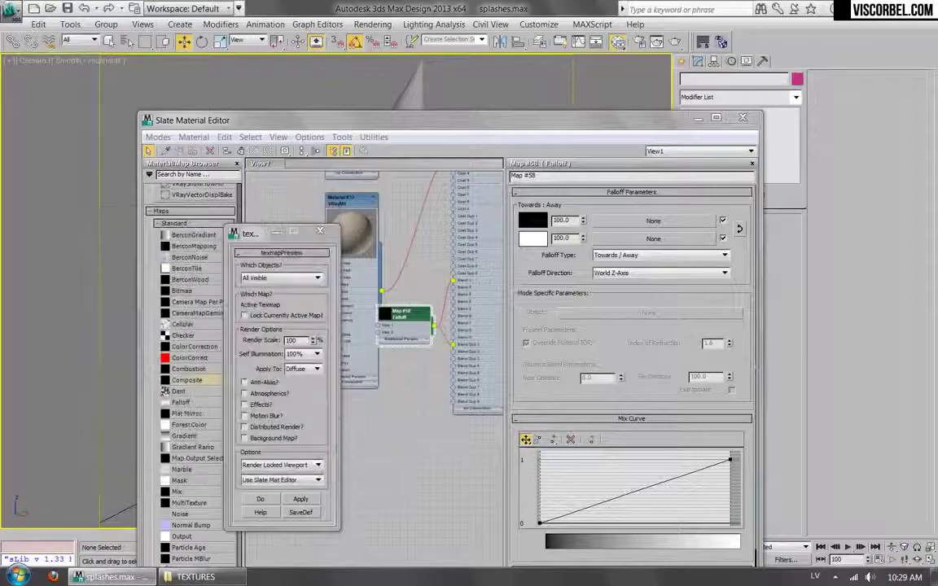
click(333, 232)
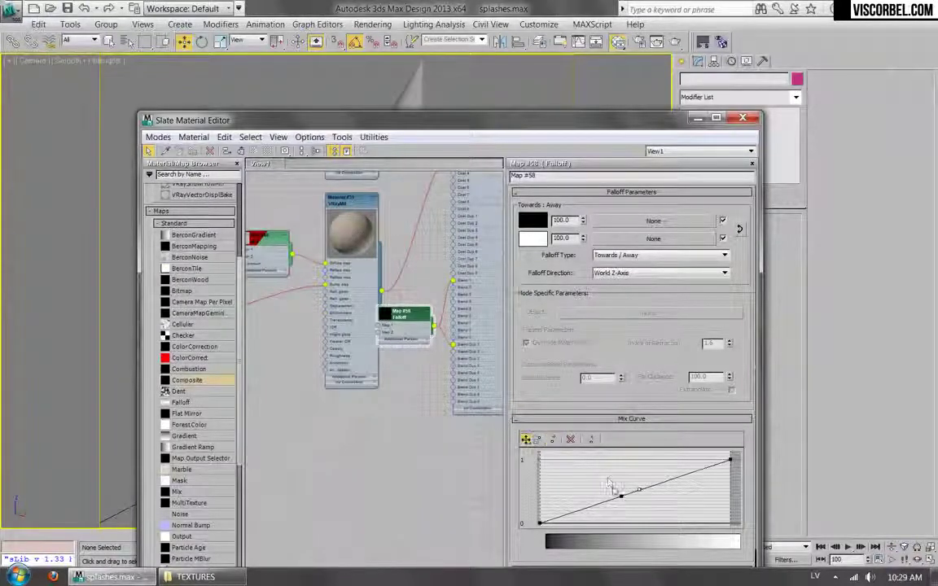
Add two points to the Falloff's mix curve and shape them into a steep black-to-white step slightly past the middle
drag(623, 497, 640, 460)
middle_drag(432, 236, 415, 346)
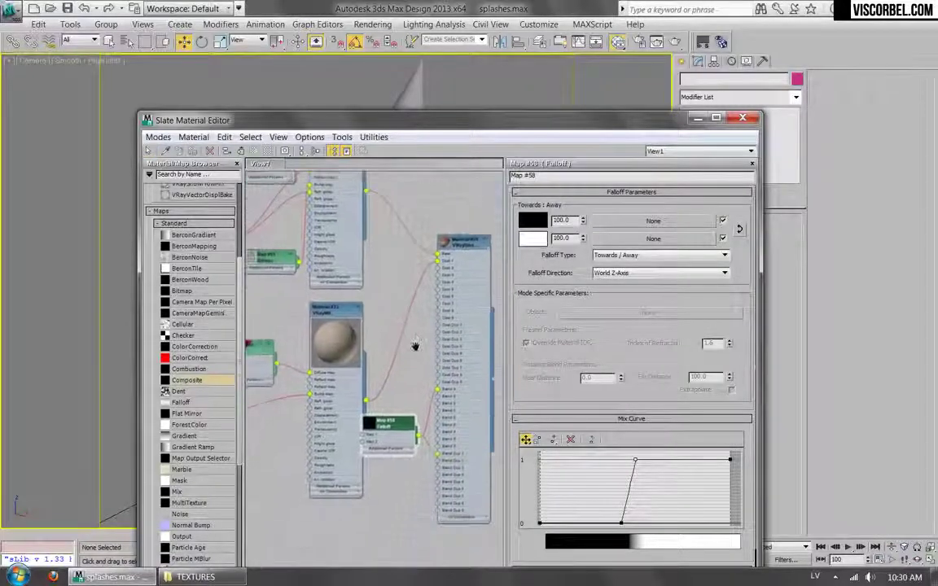
scroll(415, 337, up, 5)
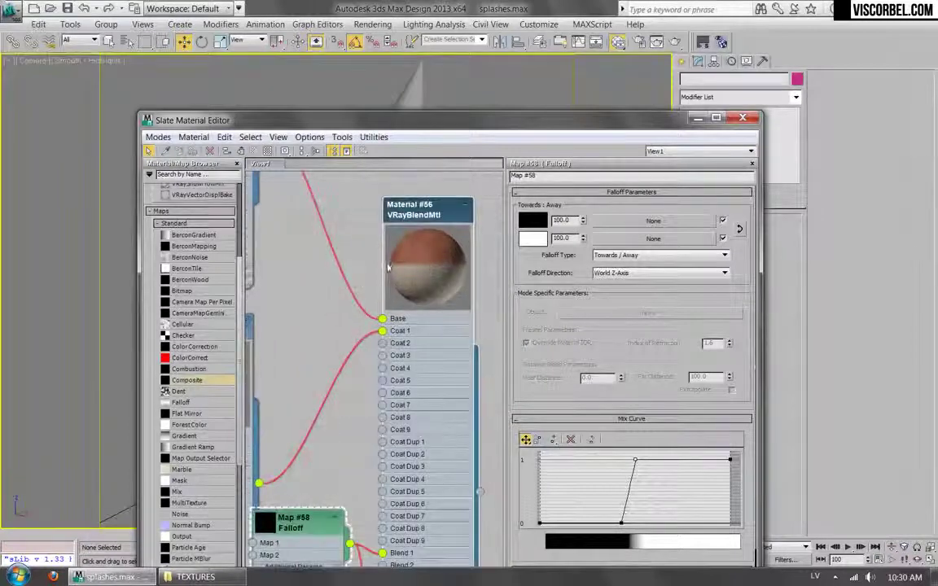
drag(636, 462, 661, 463)
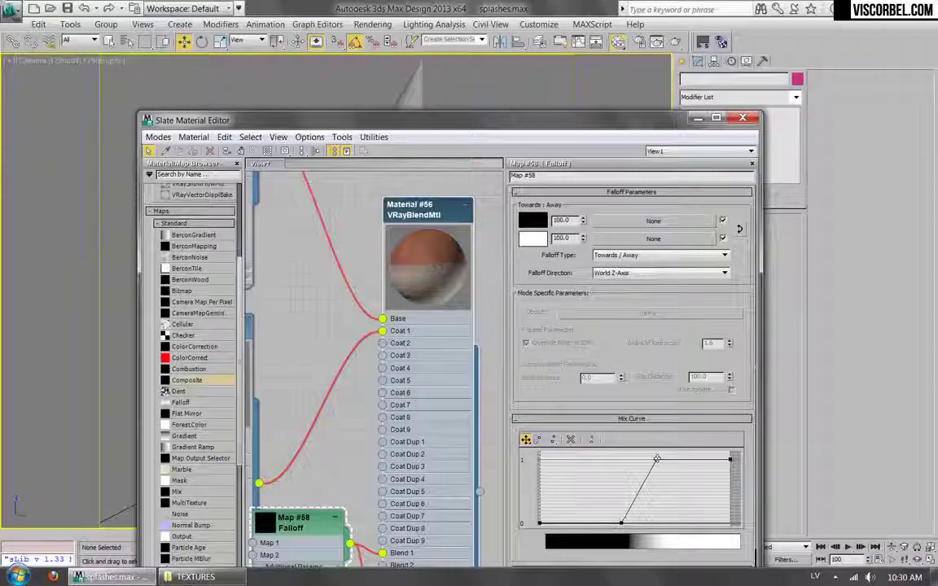
drag(622, 525, 637, 524)
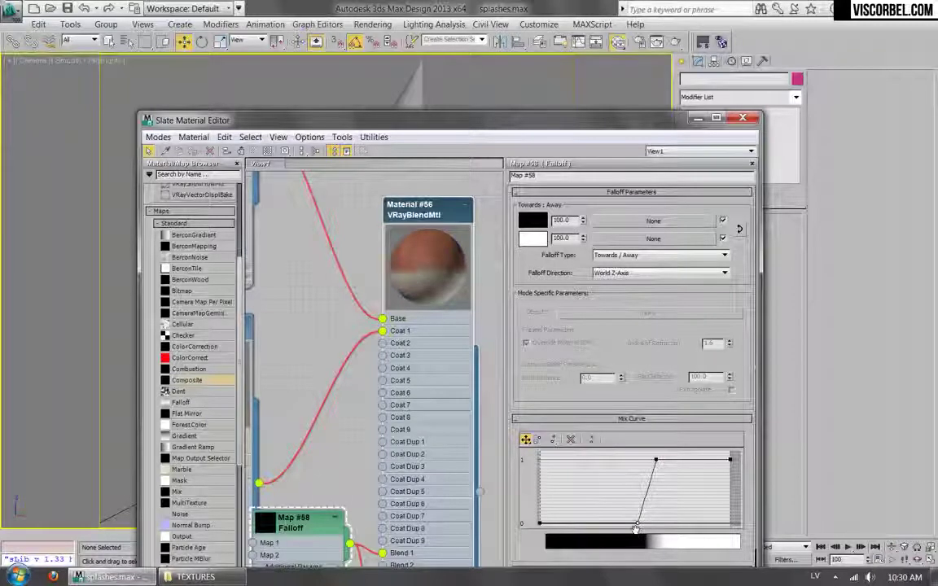
drag(657, 461, 646, 462)
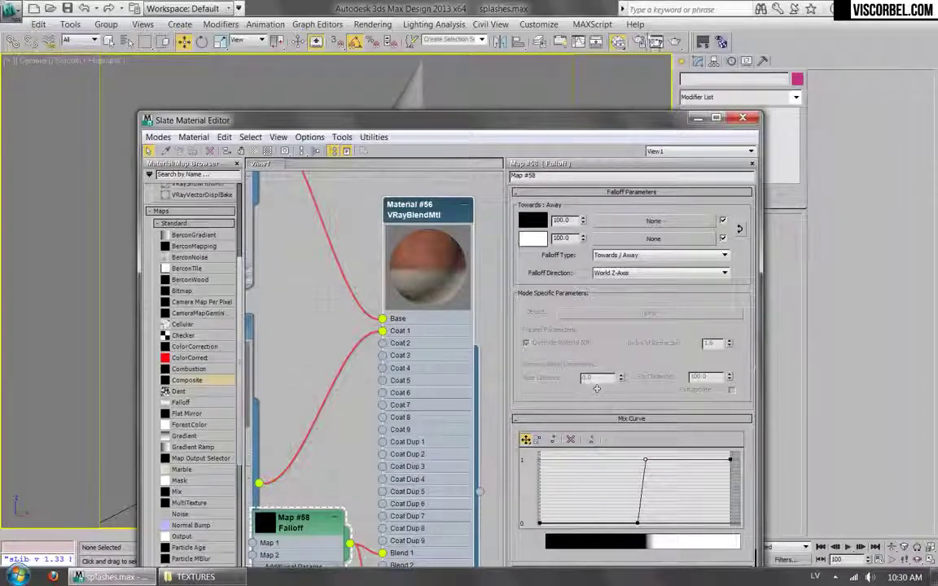
Preview the adjusted Falloff map on the objects, and render the camera view with the current materials
middle_drag(392, 377, 429, 289)
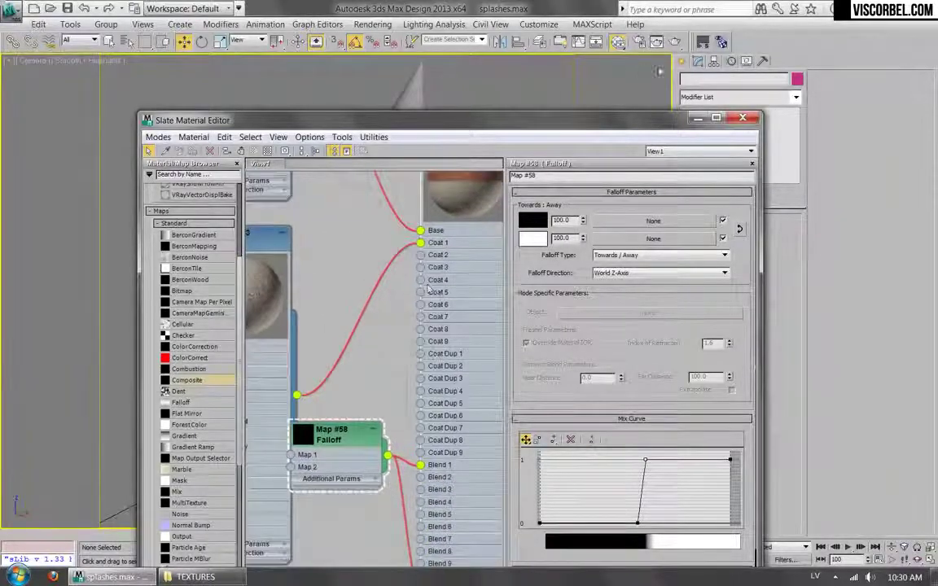
click(720, 42)
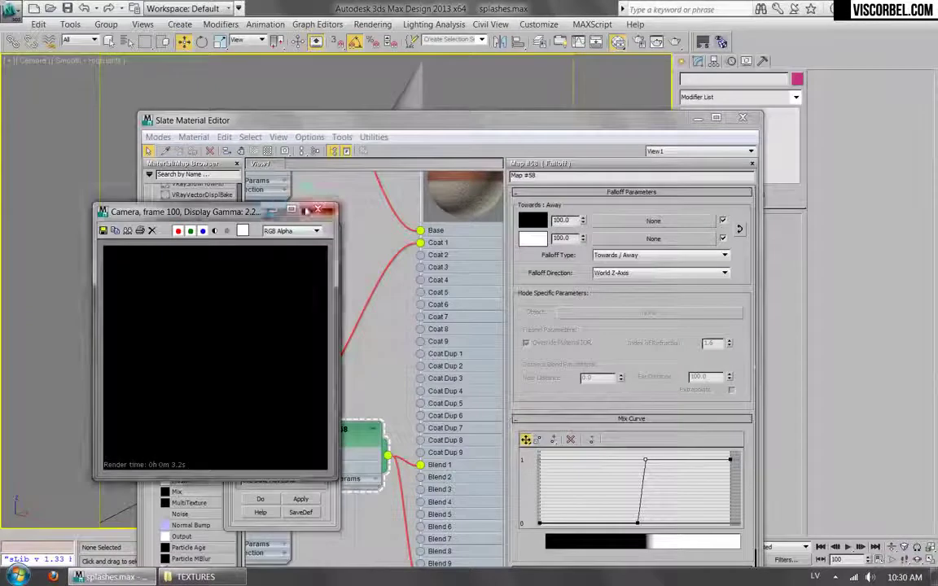
click(317, 209)
key(shift+q)
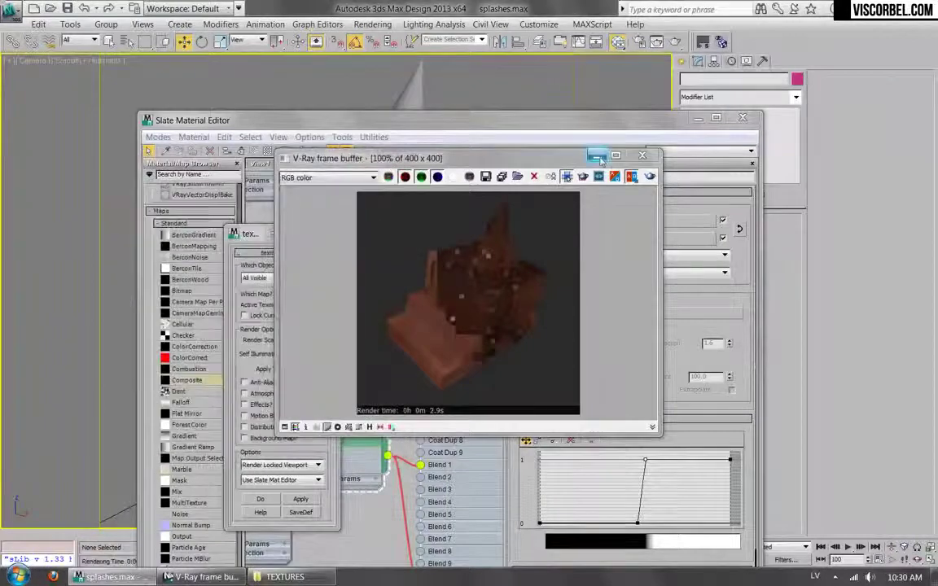
click(641, 155)
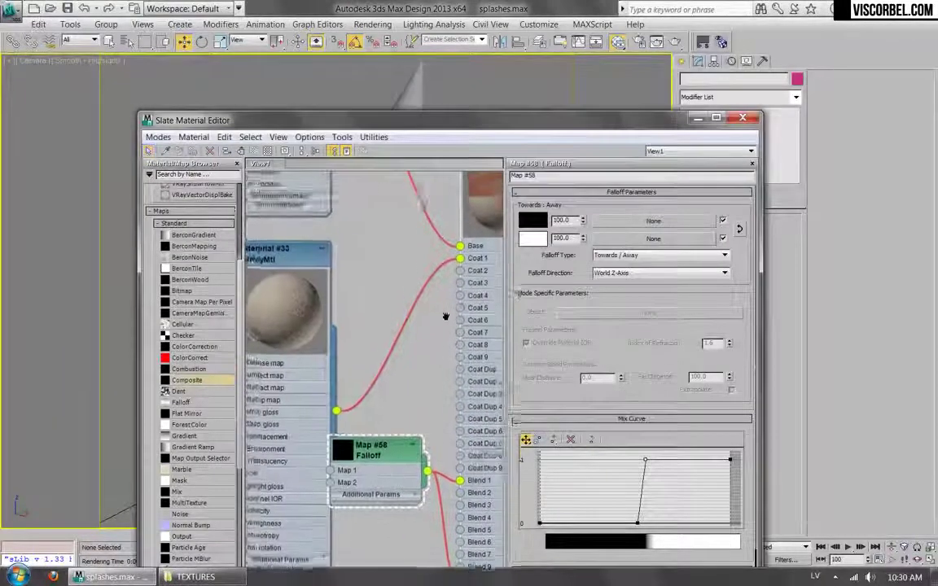
Assign the VRayBlendMtl to the stepped box model in the scene
middle_drag(446, 257, 437, 278)
click(370, 477)
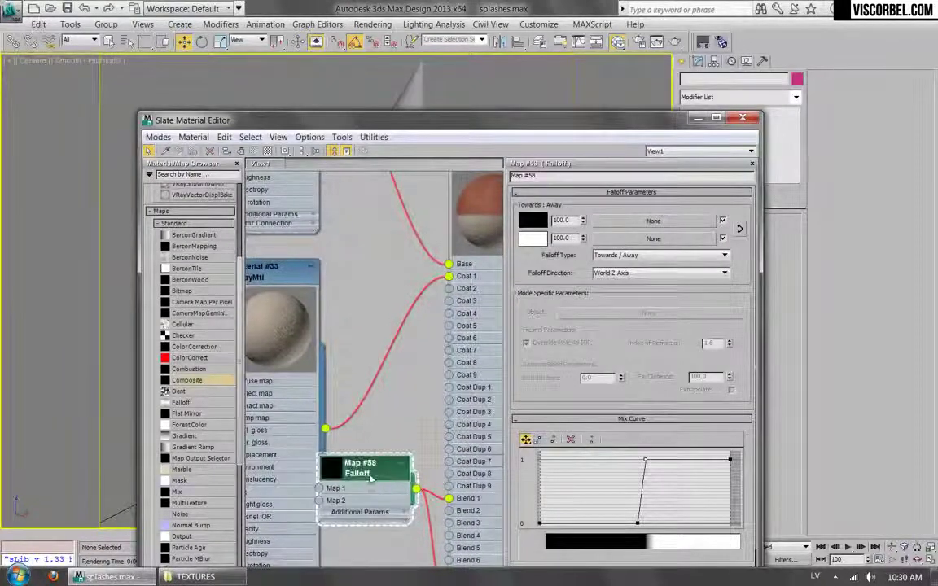
middle_drag(439, 214, 404, 281)
click(433, 220)
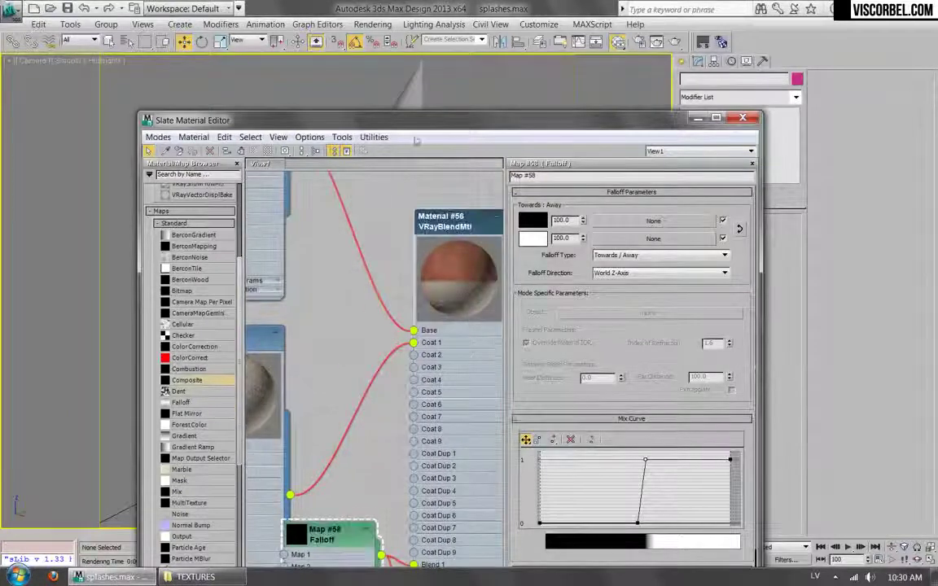
click(413, 94)
click(192, 151)
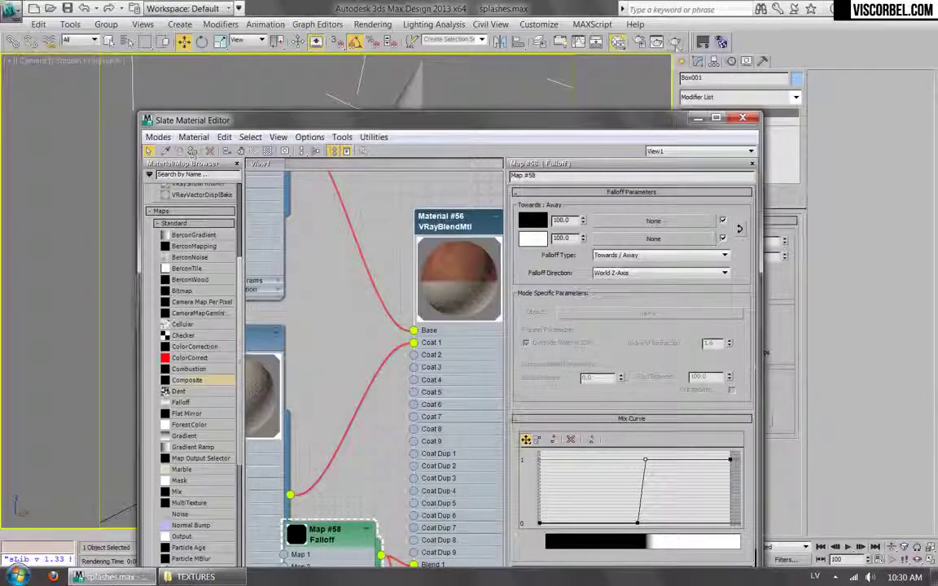
Render the camera view and examine how the two materials blend across upward-facing and vertical surfaces
click(608, 42)
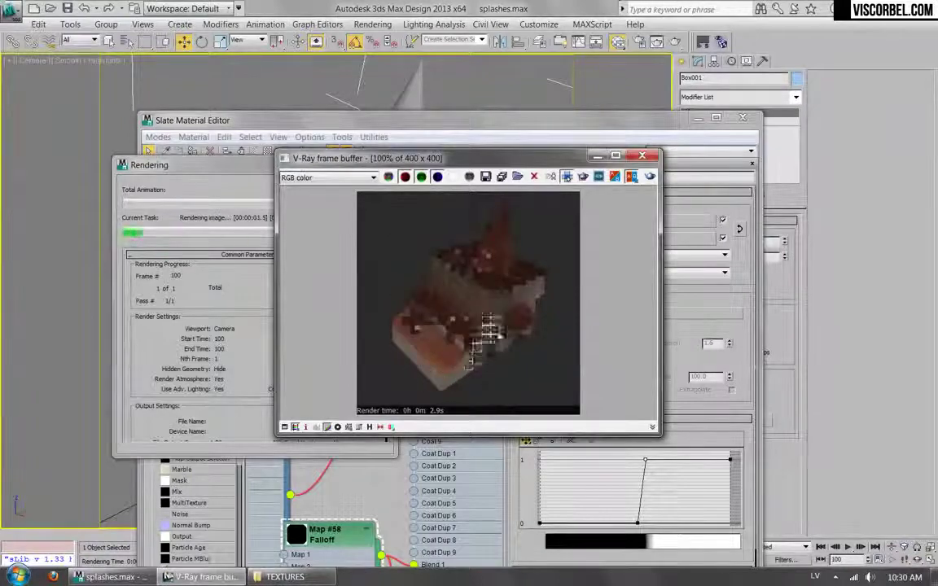
scroll(492, 330, up, 1)
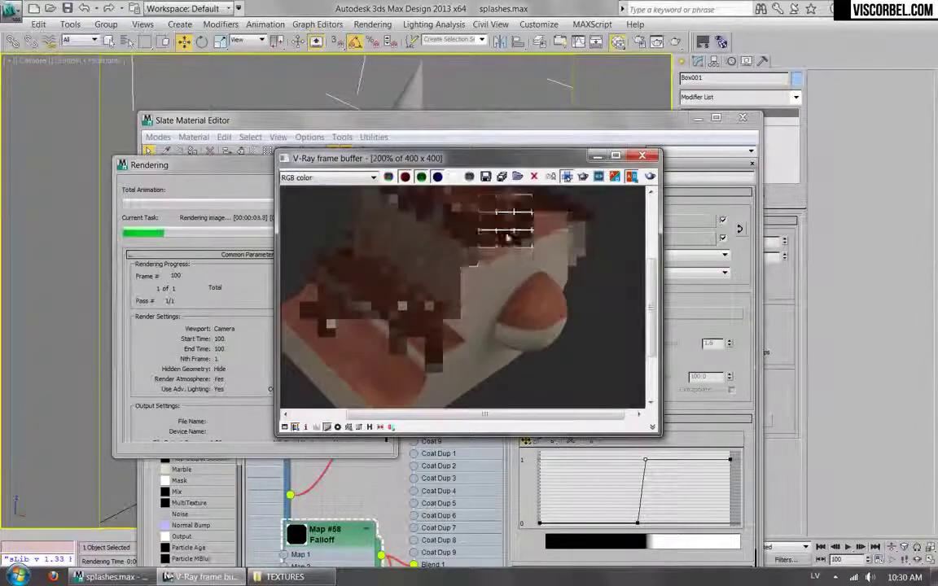
middle_drag(463, 249, 460, 300)
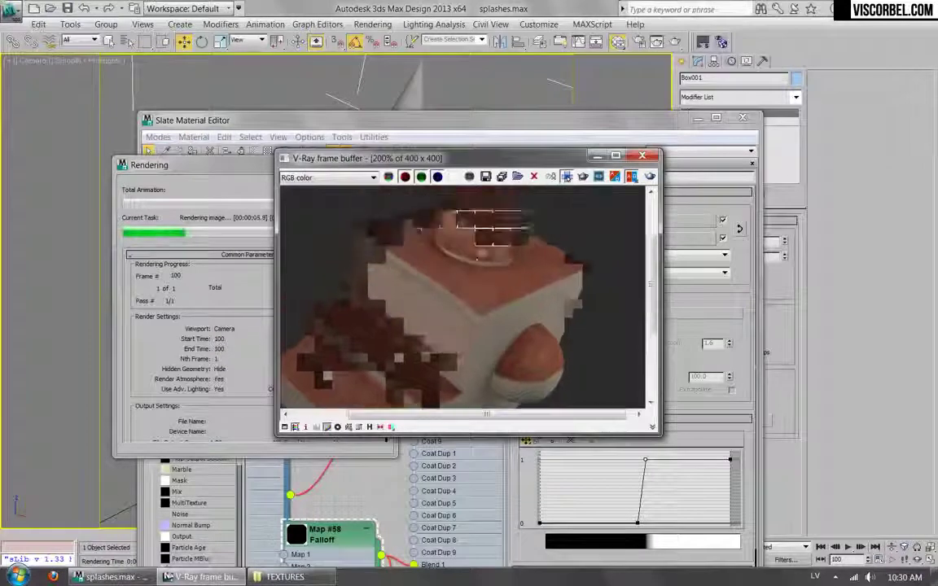
scroll(498, 281, down, 2)
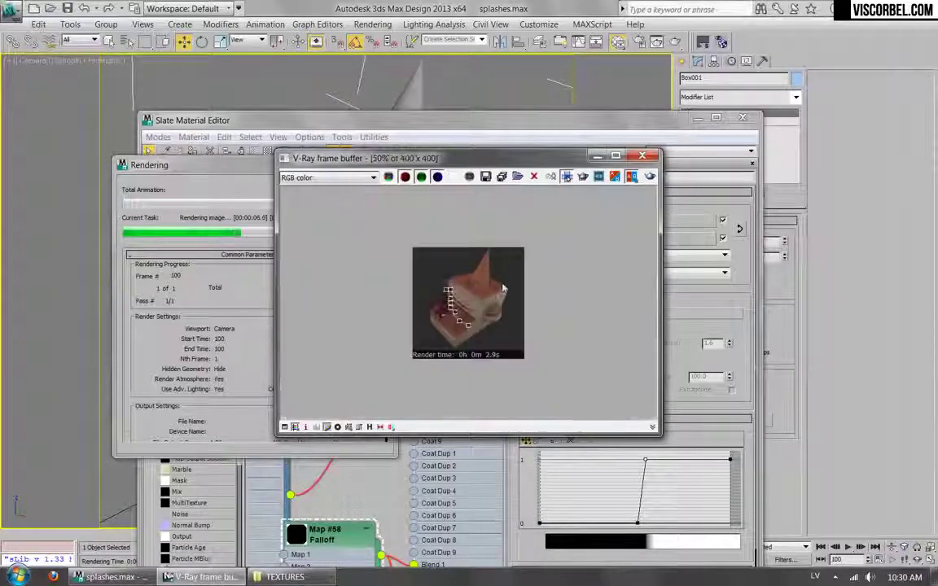
scroll(480, 322, up, 1)
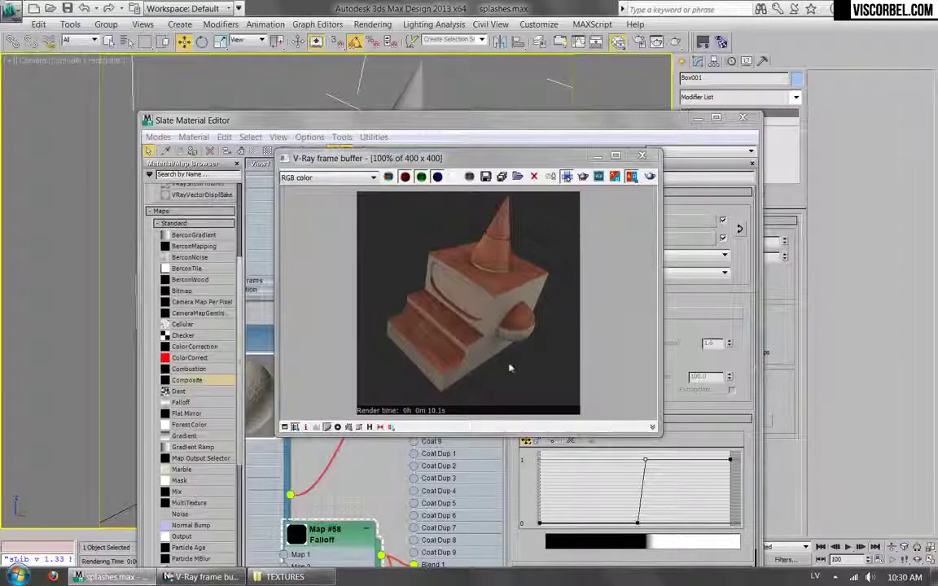
click(642, 153)
Insert a Mix map between the Falloff and the VRayBlendMtl's first blend amount, with the Falloff as its mix amount
middle_drag(328, 557, 377, 302)
drag(377, 301, 281, 497)
middle_drag(401, 420, 432, 362)
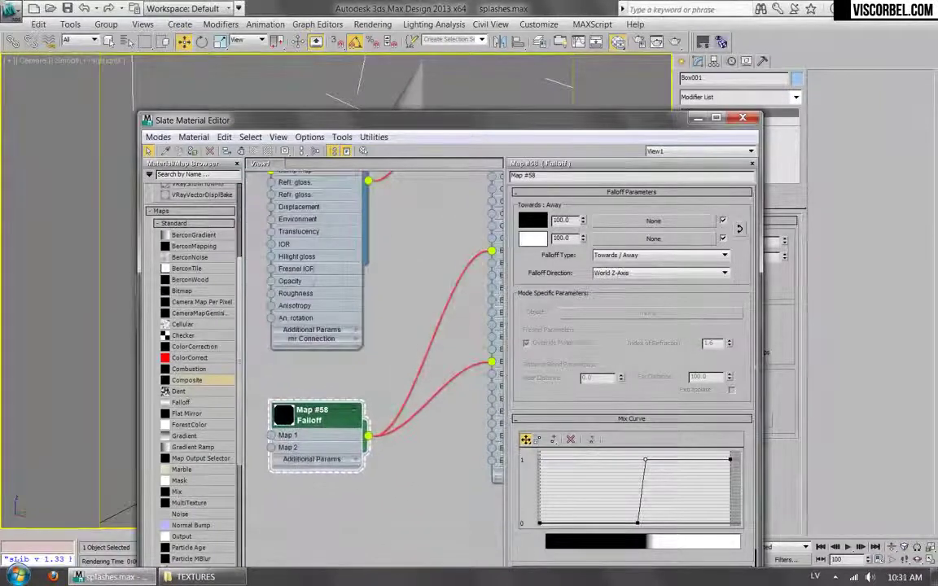
scroll(218, 301, down, 5)
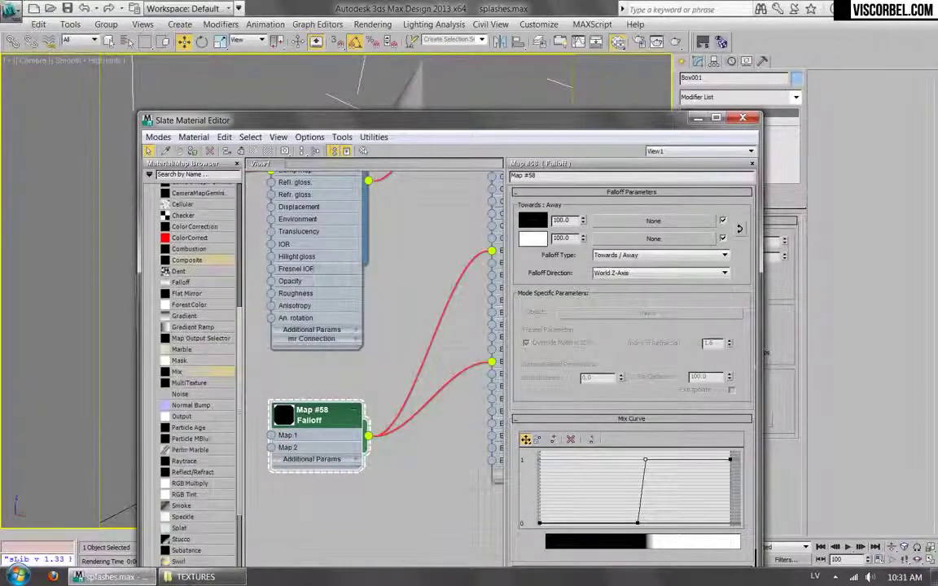
drag(401, 380, 415, 376)
click(450, 416)
drag(313, 421, 235, 406)
drag(416, 375, 377, 389)
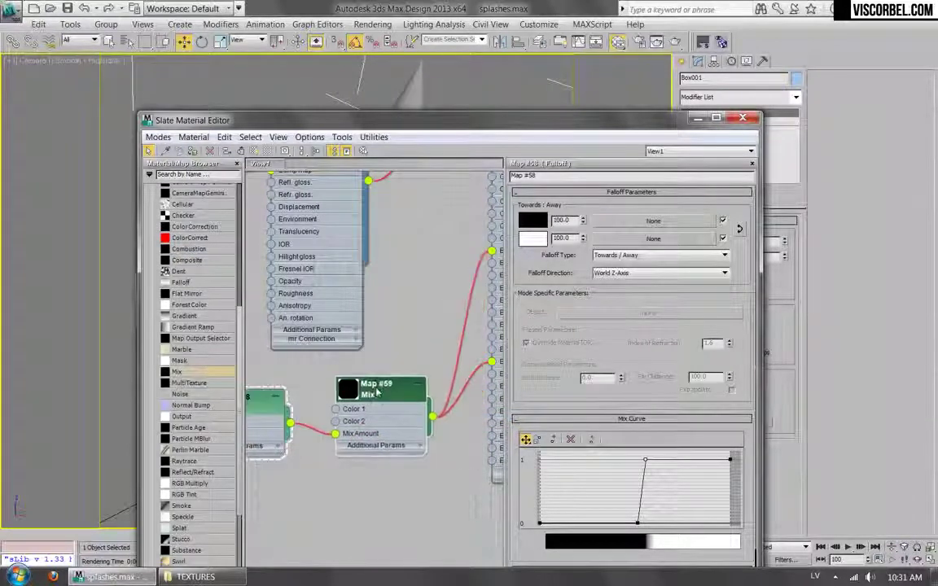
Load dirt (12).png as a Bitmap into the Mix map's Color #2 and place its node below the Falloff
double_click(377, 390)
click(682, 244)
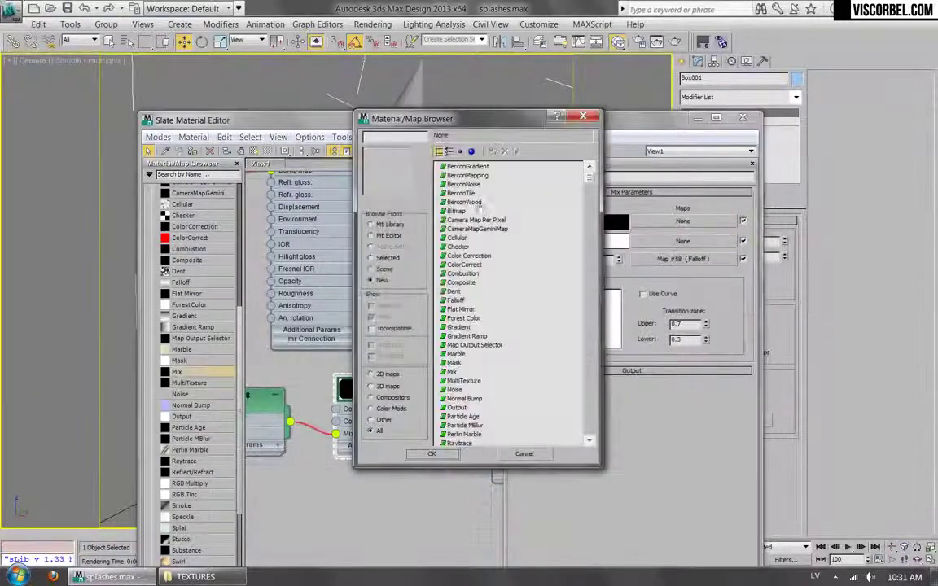
double_click(455, 211)
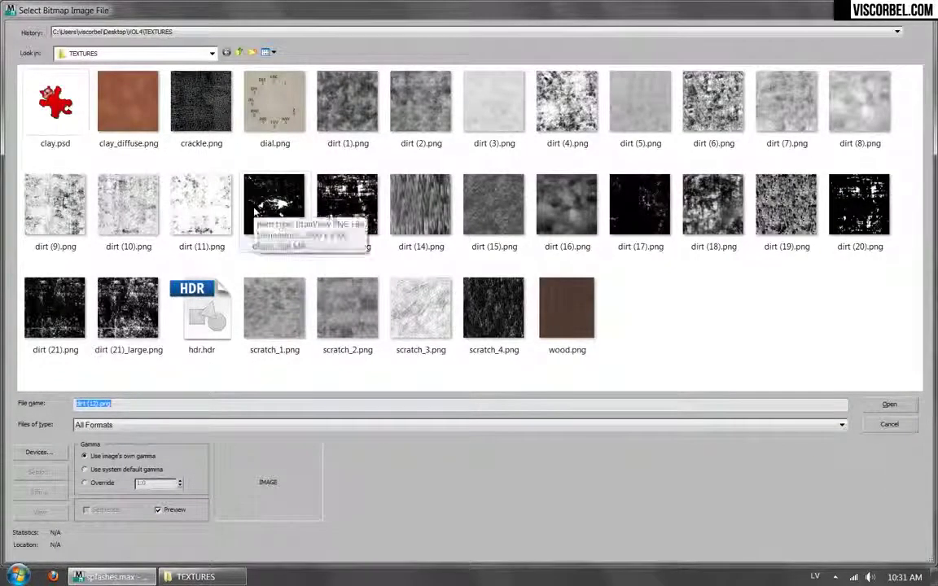
double_click(255, 210)
middle_drag(451, 314, 453, 310)
drag(297, 366, 322, 443)
right_click(320, 441)
Set the dirt bitmap's blur to 0.2 and its U and V tiling to 3.0, displaying the map in the viewport
double_click(320, 440)
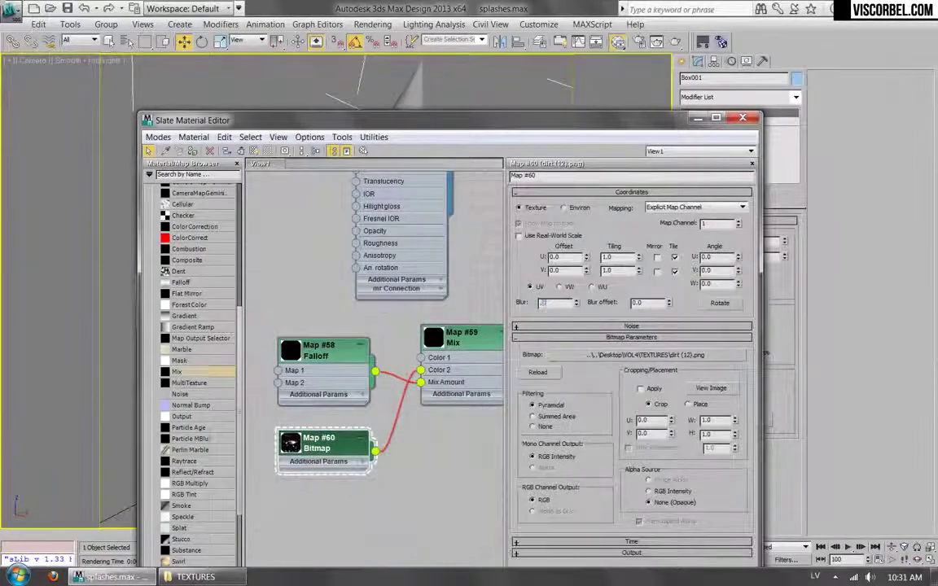
right_click(310, 439)
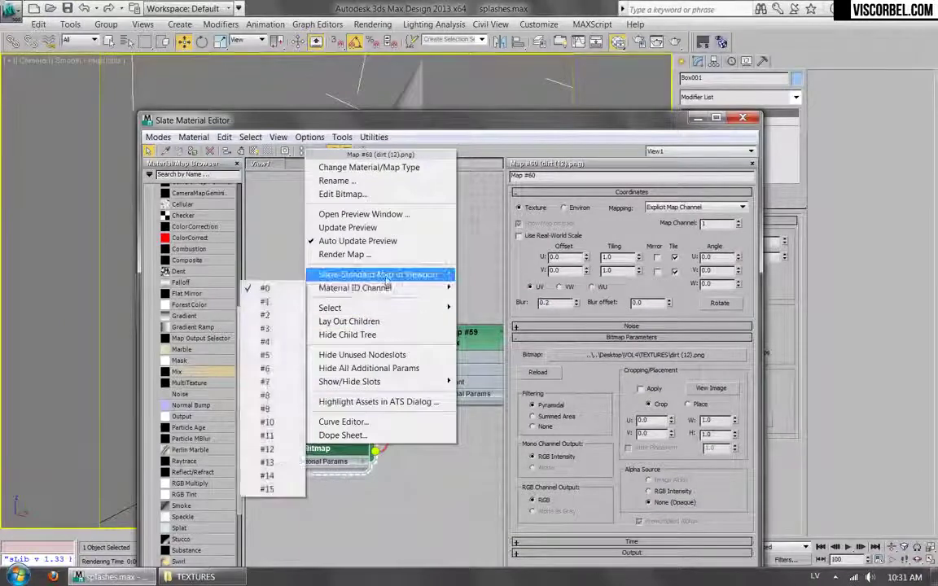
click(387, 268)
mouse_move(390, 120)
mouse_down()
mouse_move(420, 509)
mouse_move(410, 216)
mouse_move(379, 112)
mouse_up()
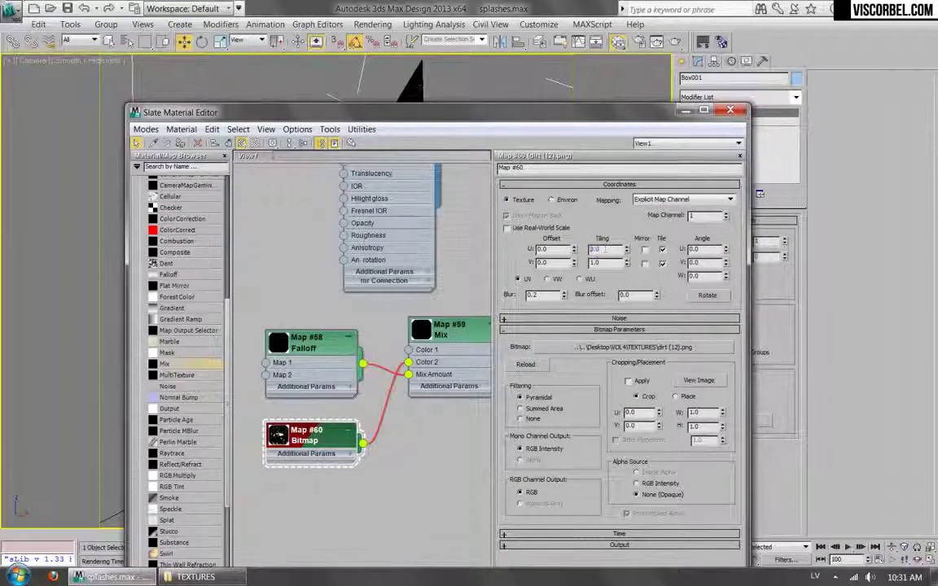
drag(546, 121, 515, 489)
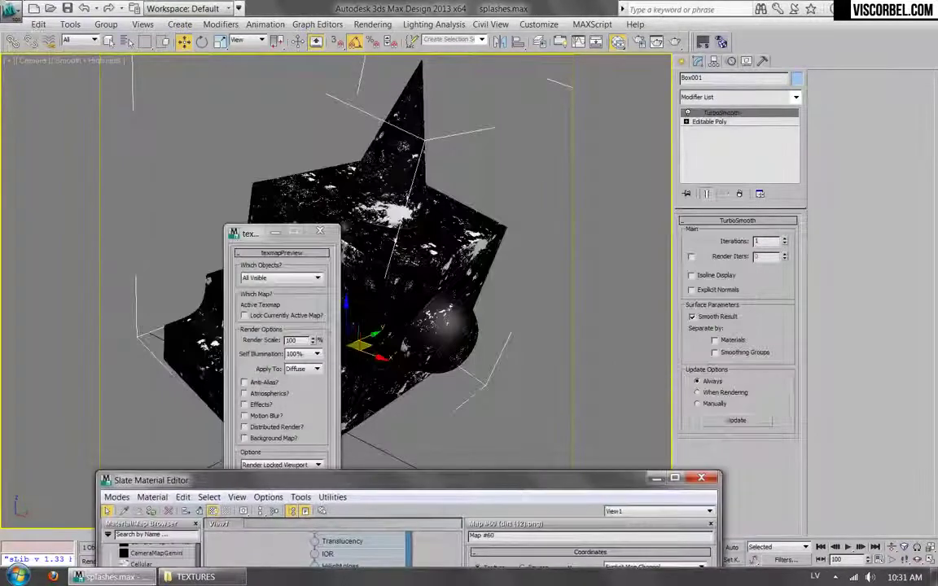
click(320, 231)
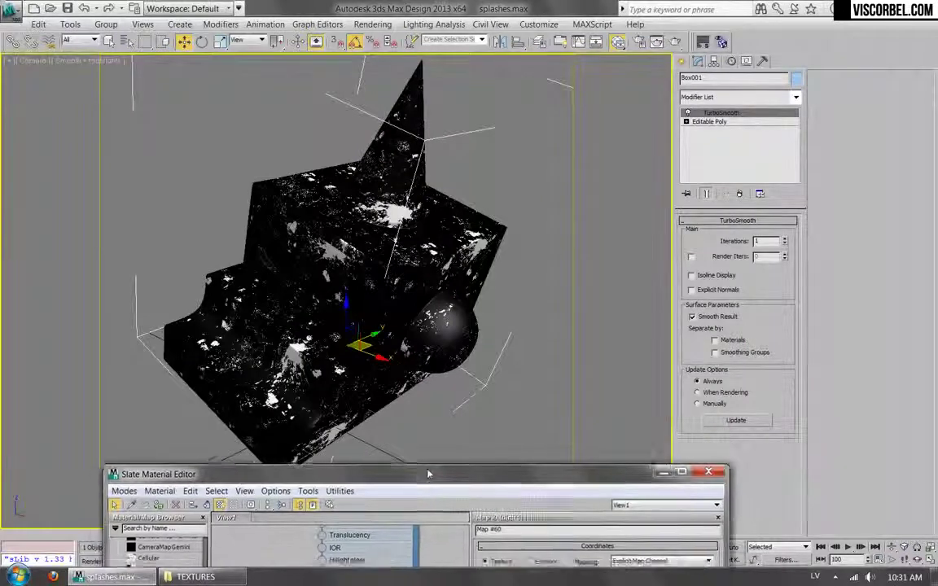
drag(420, 483, 510, 118)
Preview the Mix map on all visible objects, and close the preview
middle_drag(390, 294, 285, 327)
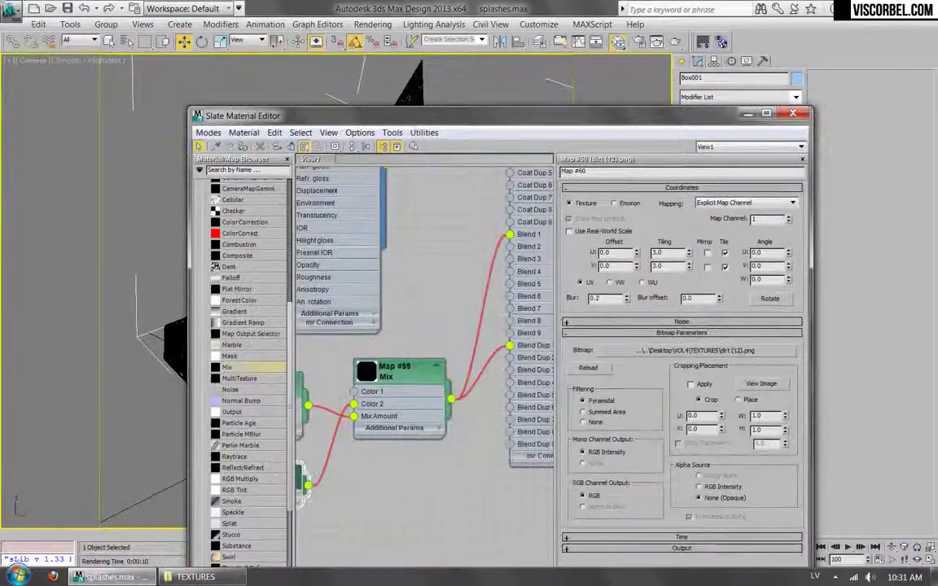
double_click(399, 377)
key(shift+q)
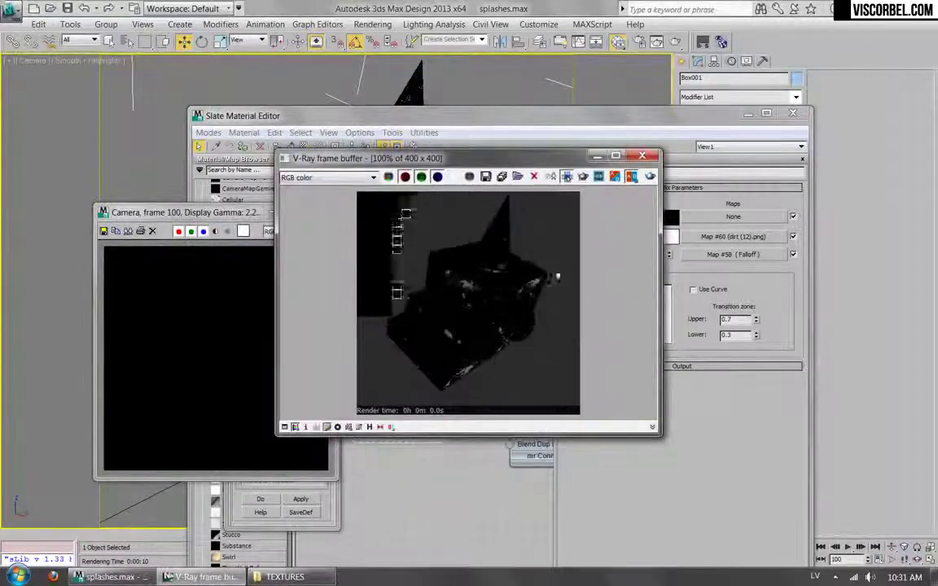
click(319, 211)
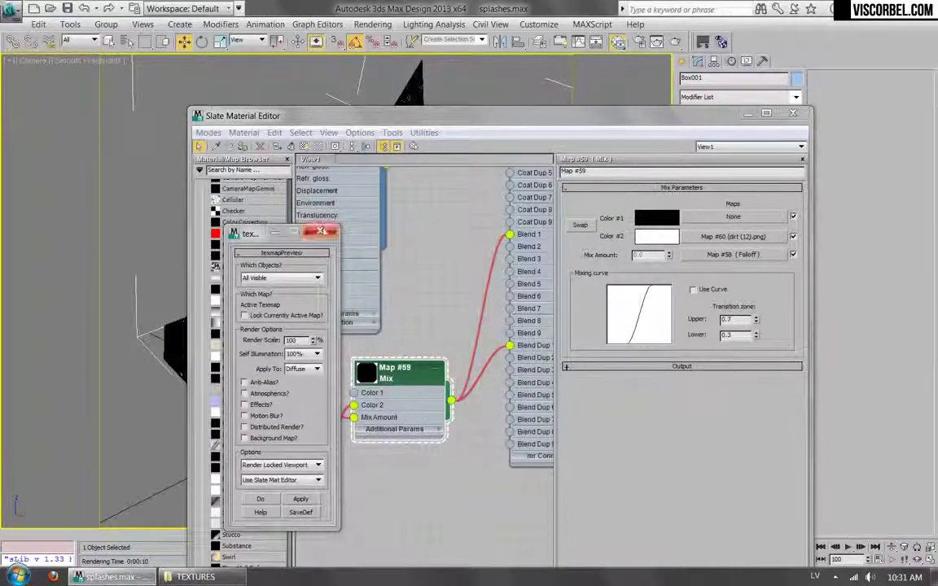
click(321, 231)
Render the camera view and examine up close how the dirt splashes spread over the box, cone and sphere
middle_drag(429, 226, 370, 294)
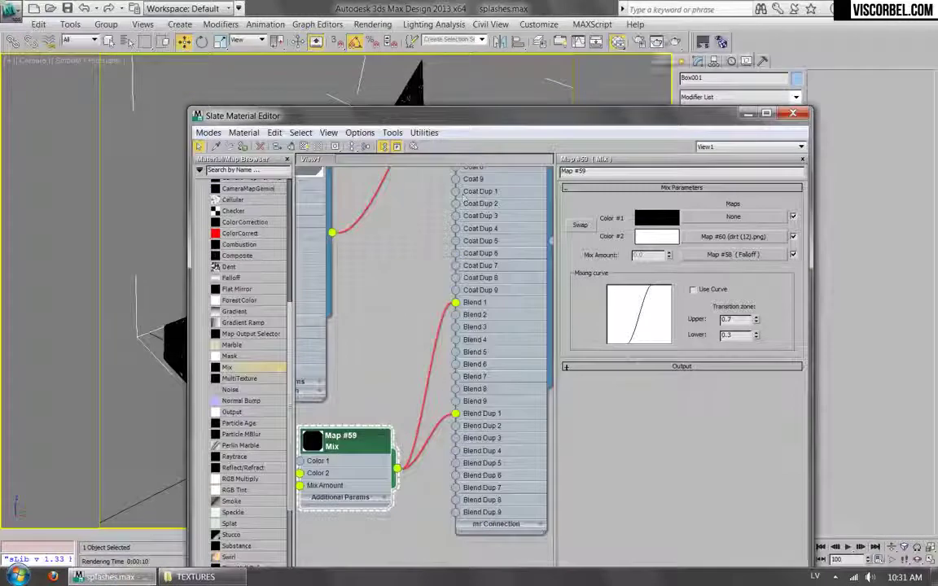
key(shift+q)
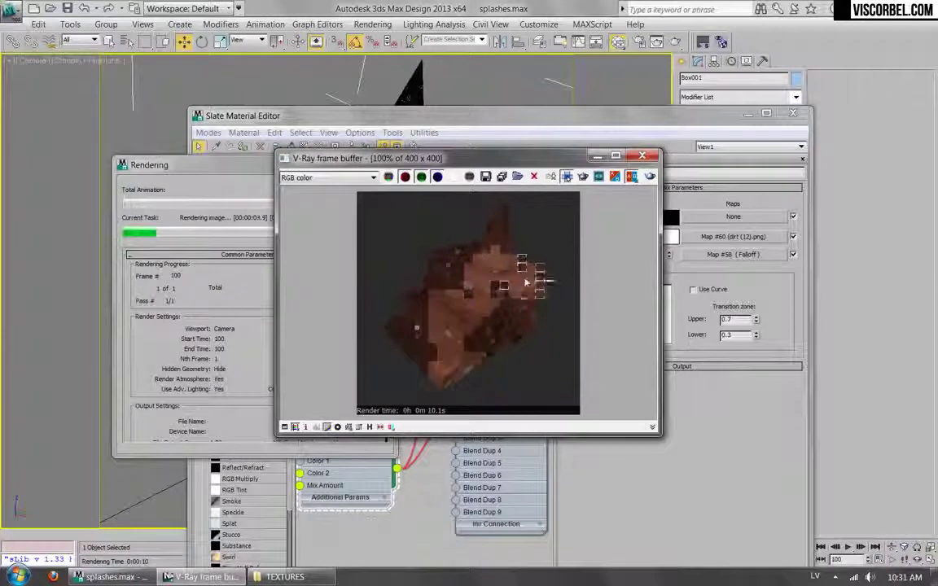
scroll(548, 325, up, 3)
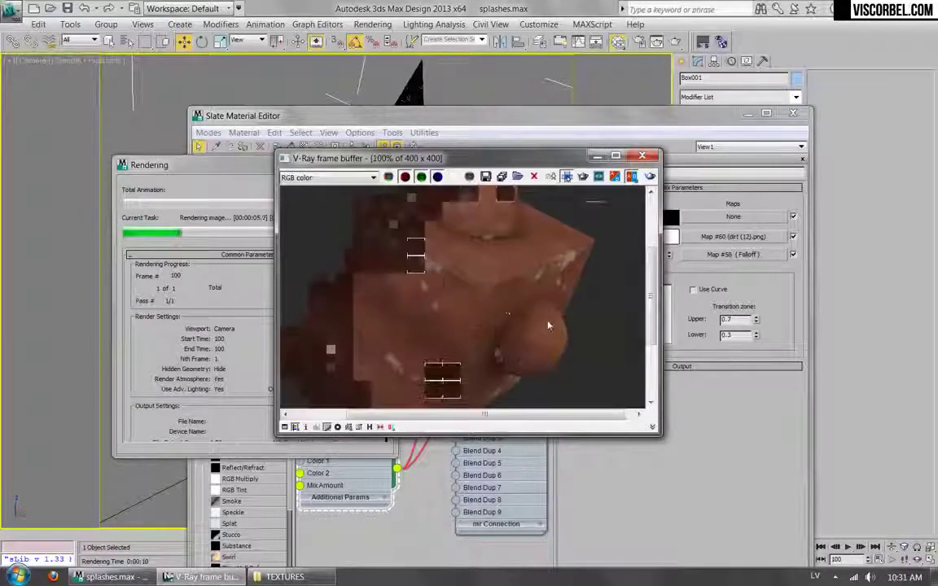
scroll(548, 326, up, 2)
mouse_move(503, 267)
middle_down()
mouse_move(499, 306)
mouse_move(504, 267)
middle_up()
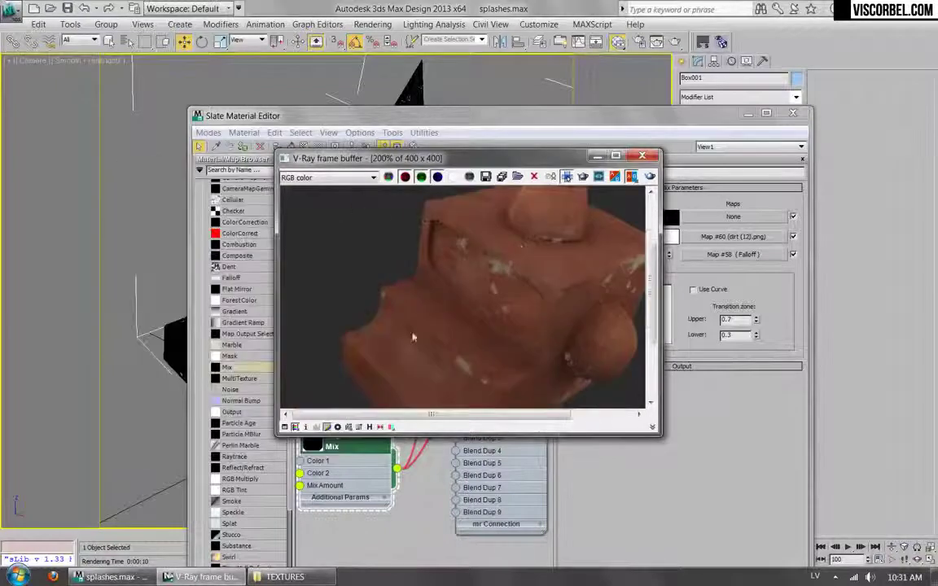
middle_drag(397, 328, 443, 273)
middle_drag(498, 209, 431, 303)
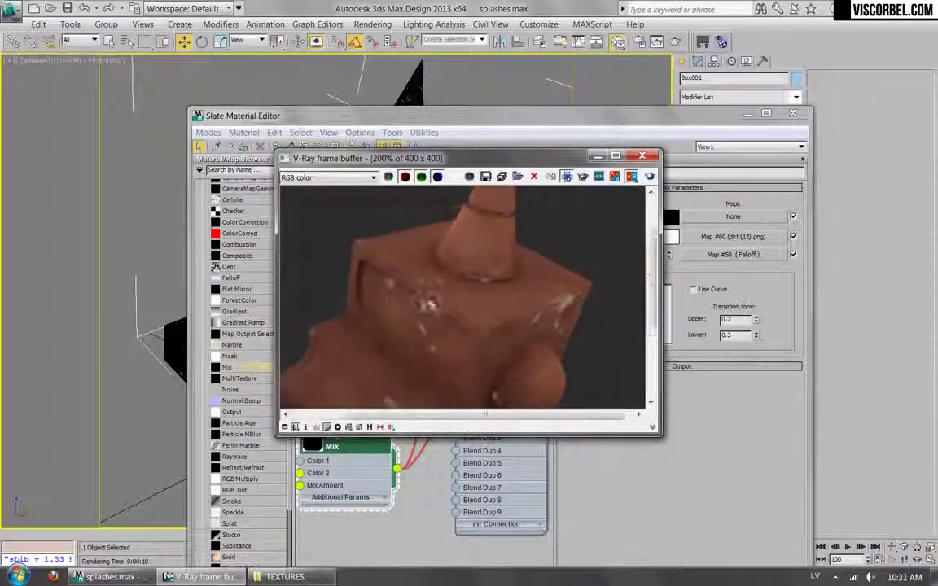
scroll(431, 303, down, 2)
scroll(429, 263, up, 1)
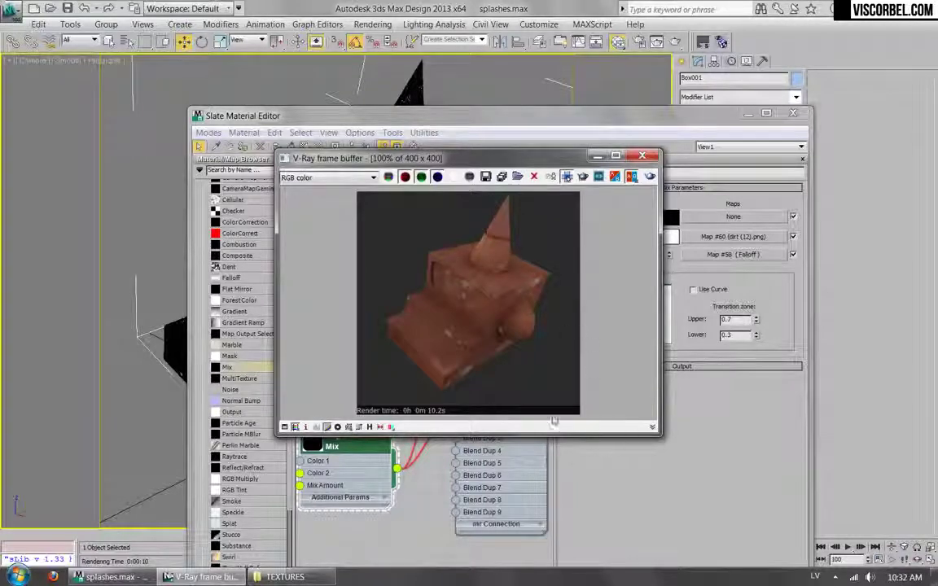
scroll(513, 342, up, 2)
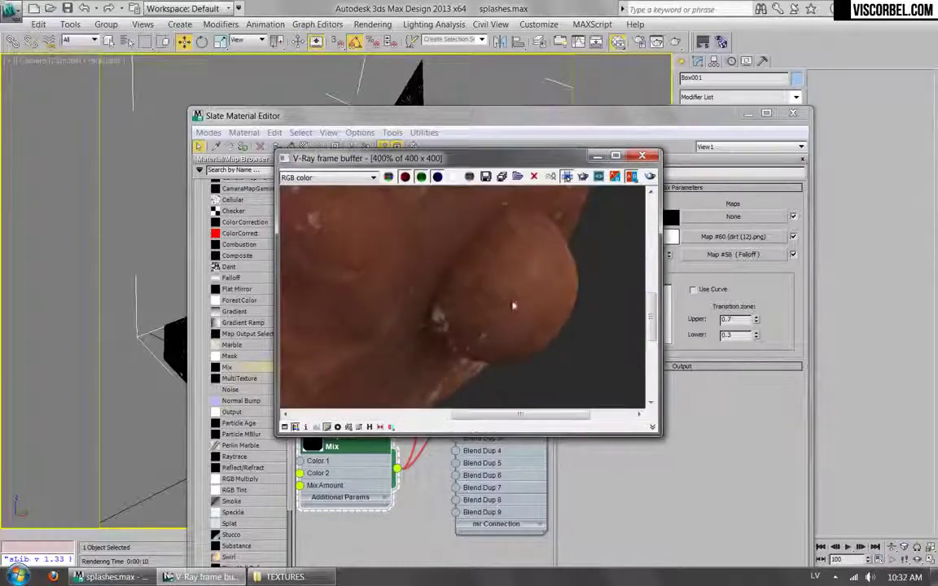
scroll(509, 253, down, 2)
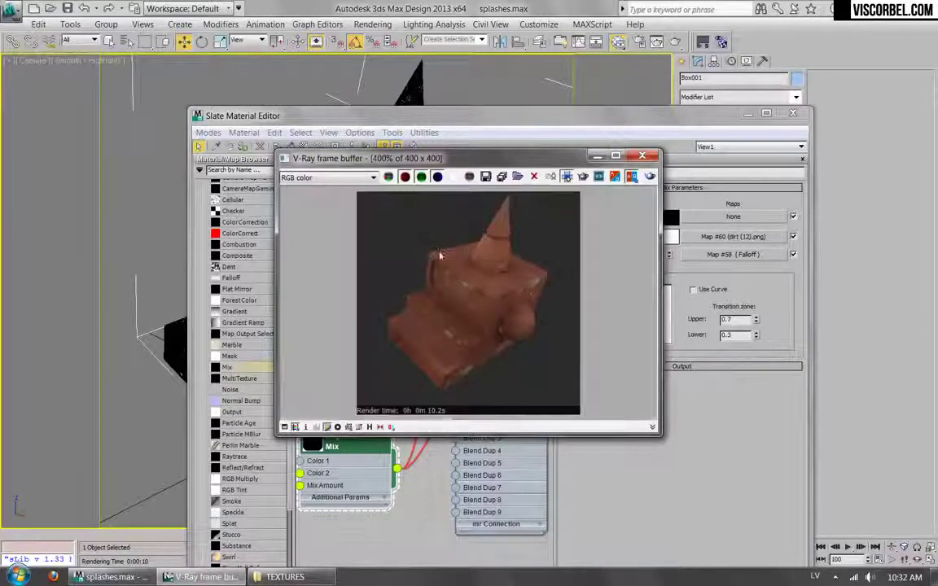
scroll(462, 253, up, 2)
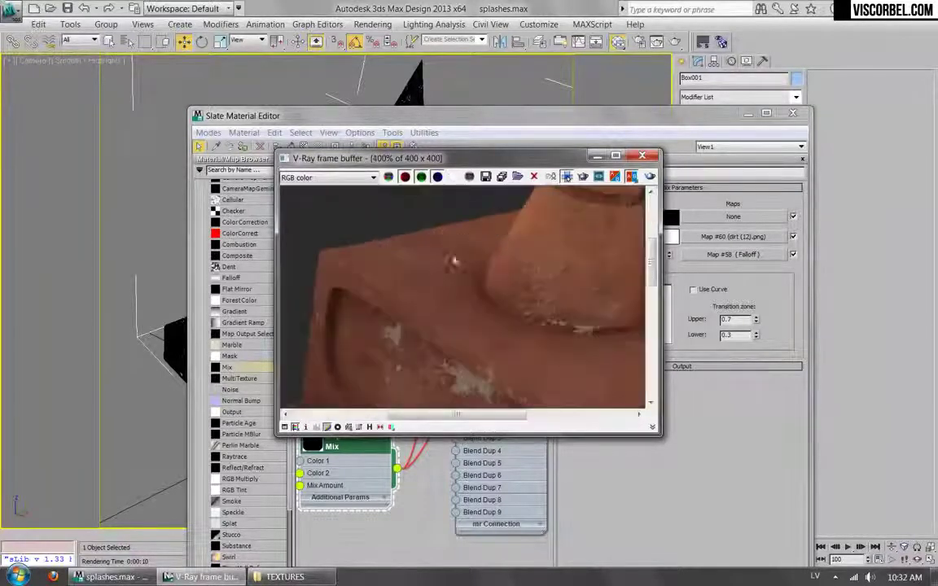
scroll(439, 272, down, 2)
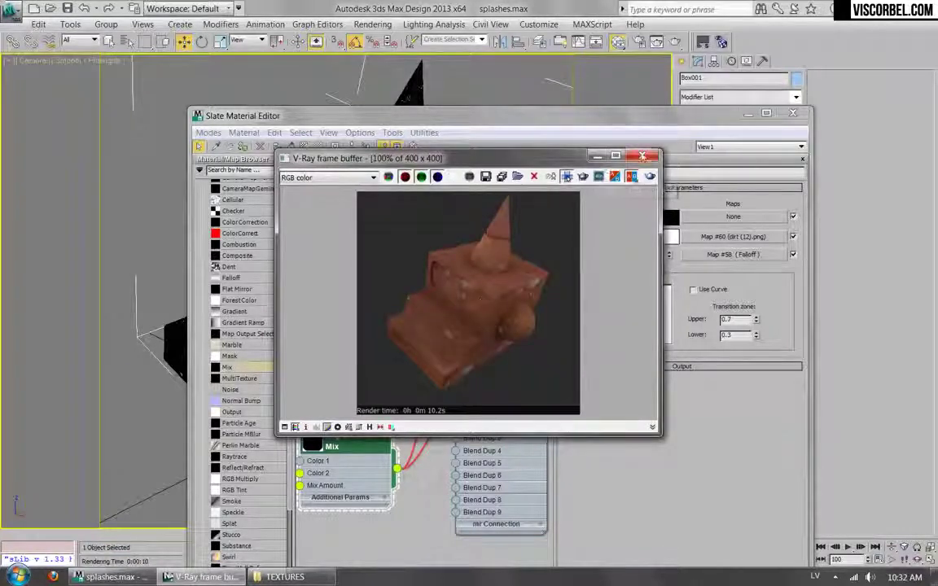
click(643, 156)
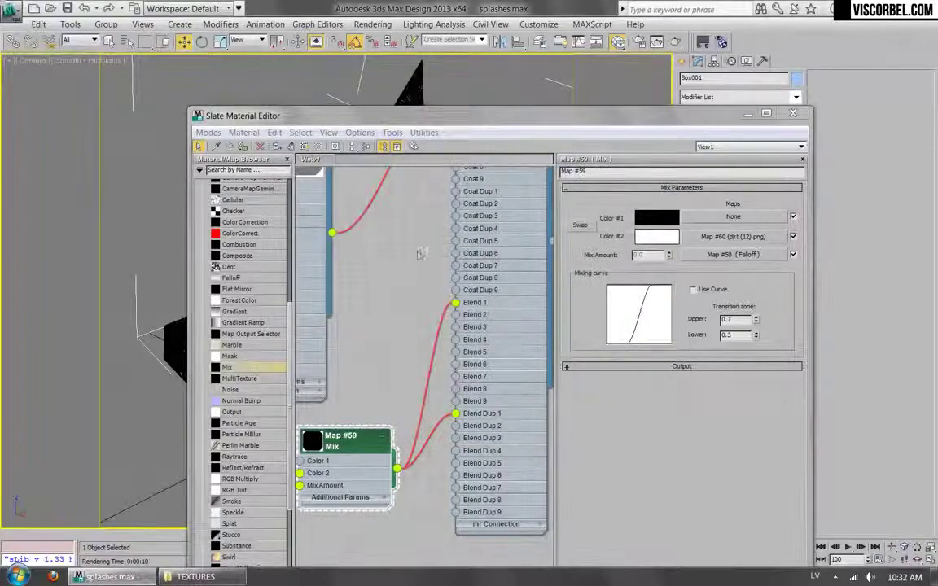
Insert a Composite map between the Map #47 bitmap and the bump slot of the Material #33 VRayMtl
scroll(388, 297, down, 2)
middle_drag(367, 282, 470, 357)
middle_drag(419, 296, 515, 246)
scroll(386, 316, down, 1)
middle_drag(386, 316, 434, 395)
drag(318, 382, 356, 382)
middle_drag(456, 374, 448, 343)
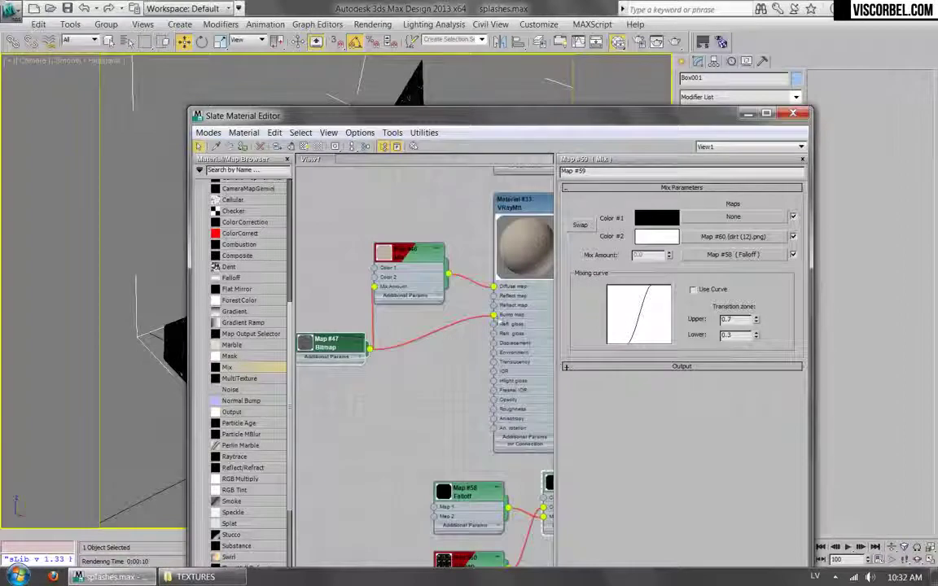
scroll(250, 319, up, 3)
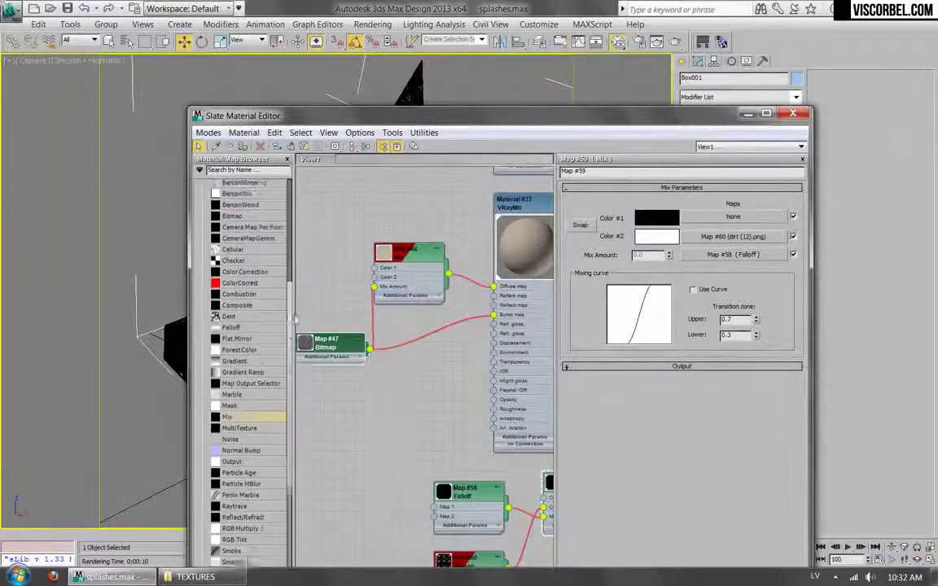
drag(433, 334, 434, 356)
click(448, 351)
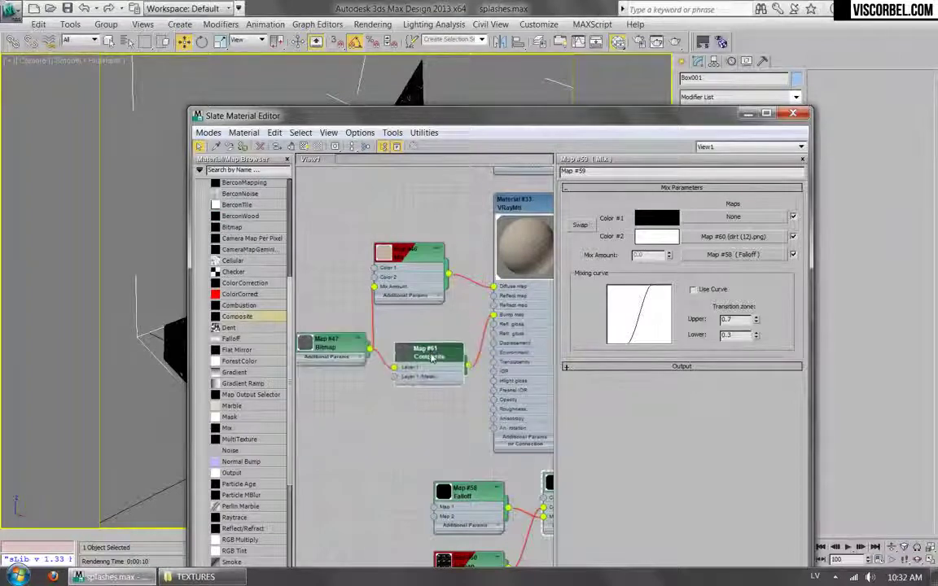
Add a second layer to the Composite map and connect the splash Mix map to it
double_click(432, 357)
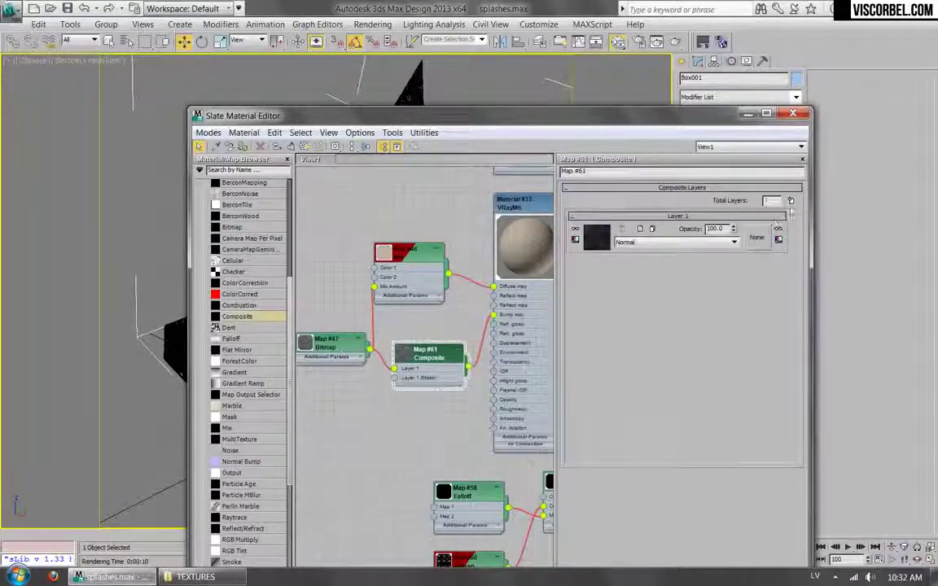
click(790, 201)
middle_drag(454, 420, 364, 324)
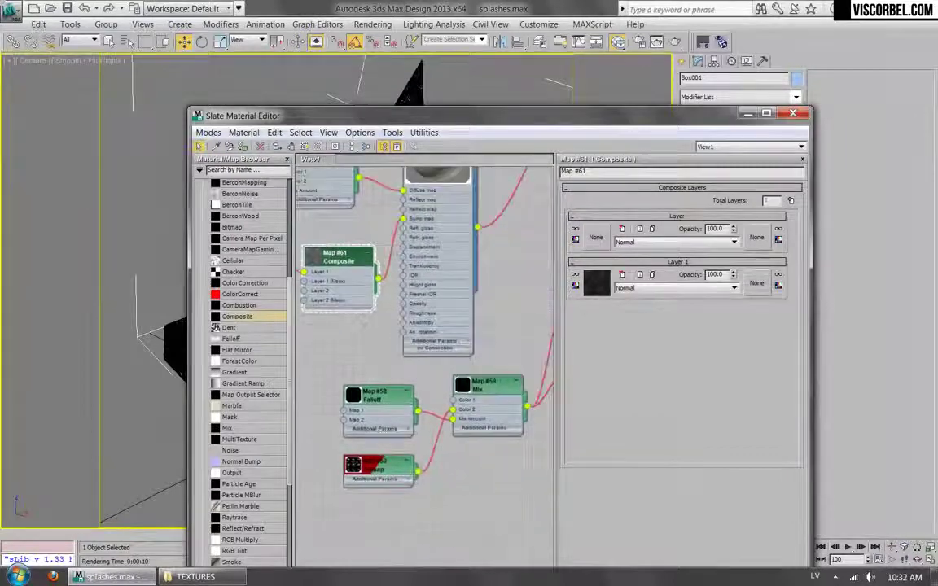
middle_drag(468, 356, 493, 395)
mouse_move(328, 326)
mouse_down()
mouse_move(359, 362)
mouse_move(328, 325)
mouse_up()
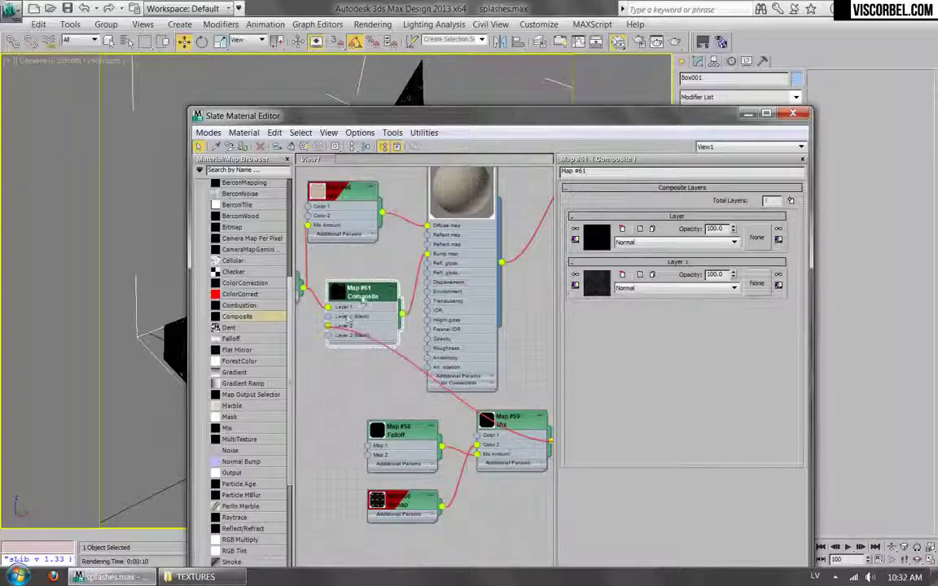
Set the Composite's second layer to Addition blending and preview the combined map on all visible objects
click(670, 242)
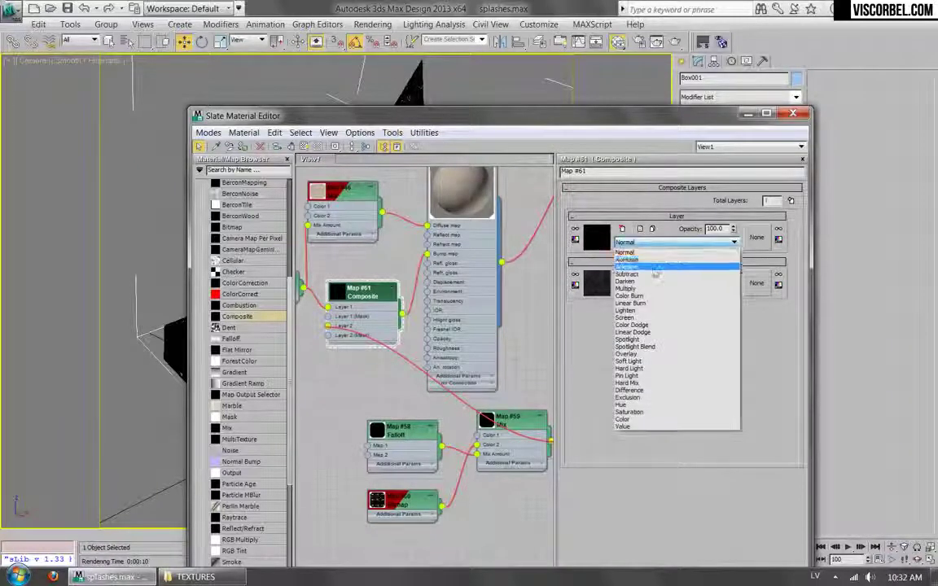
click(654, 268)
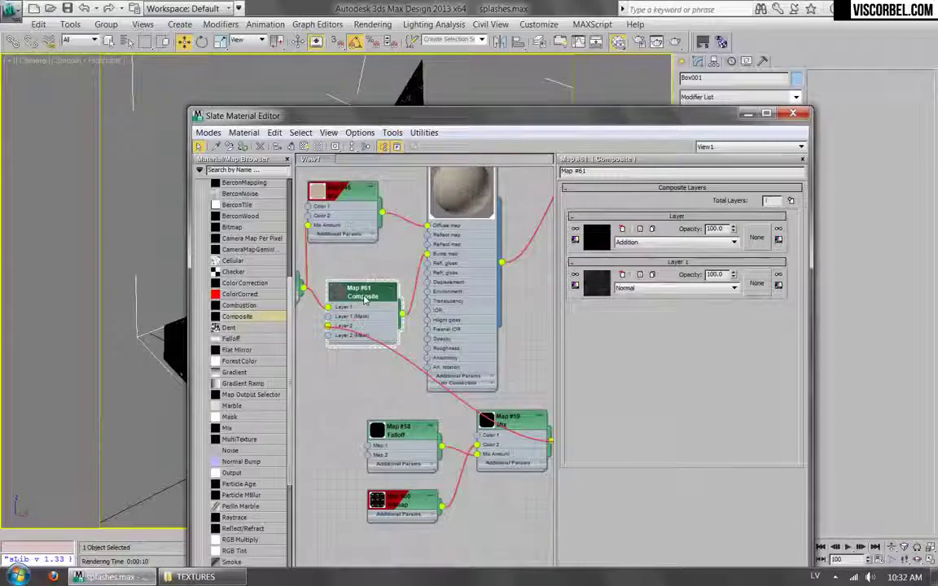
click(721, 43)
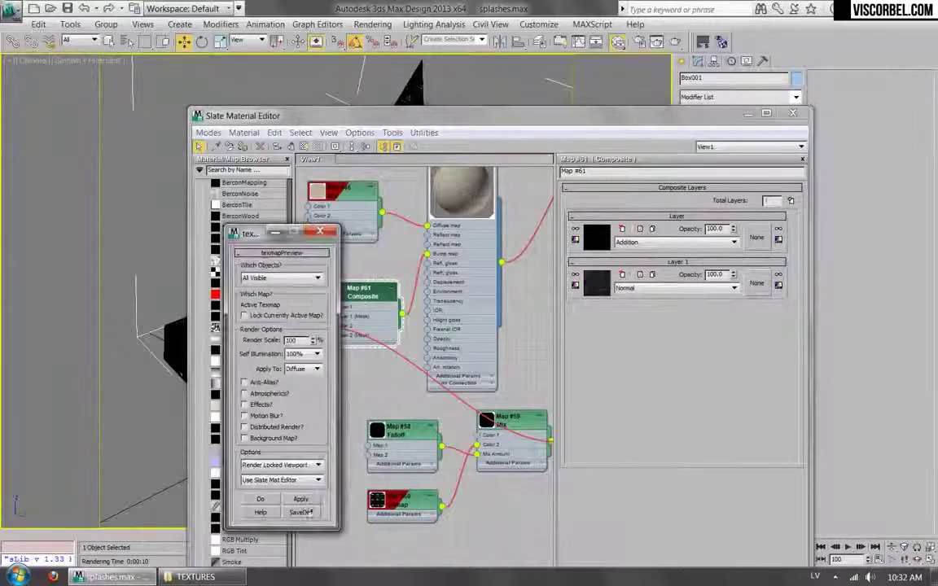
click(301, 500)
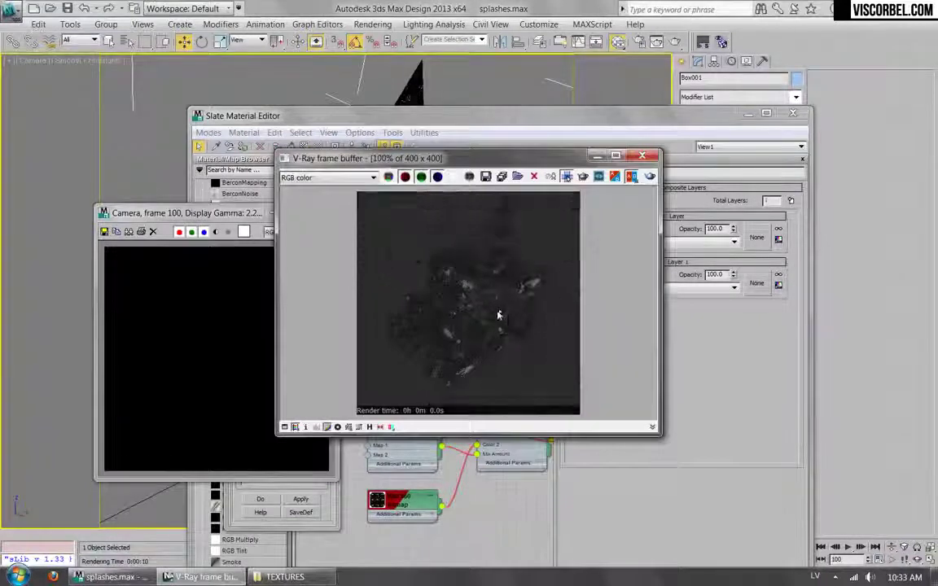
click(319, 213)
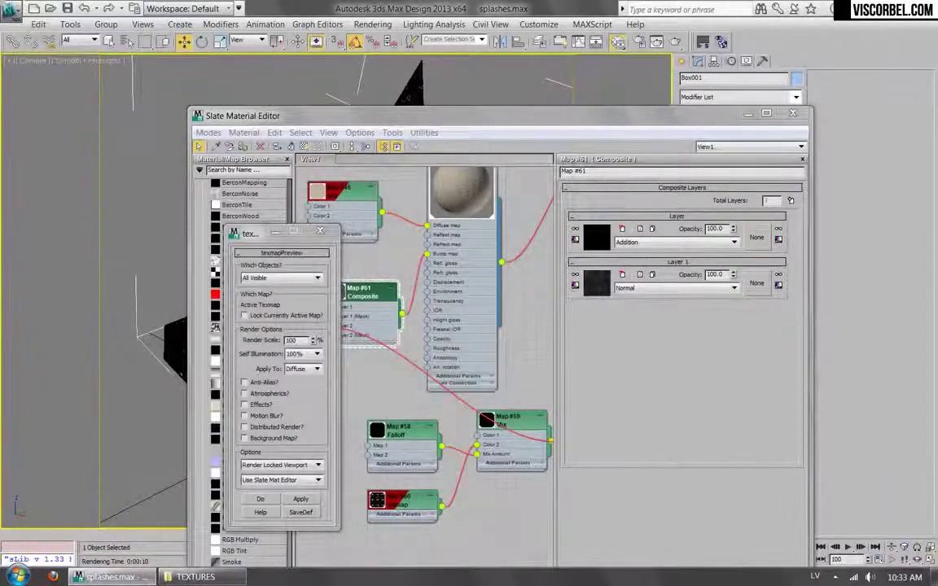
click(320, 231)
Render the camera view at 400 x 400 and examine the dirt splashes with the combined bump, keeping the RGB color channel displayed
drag(523, 437, 511, 444)
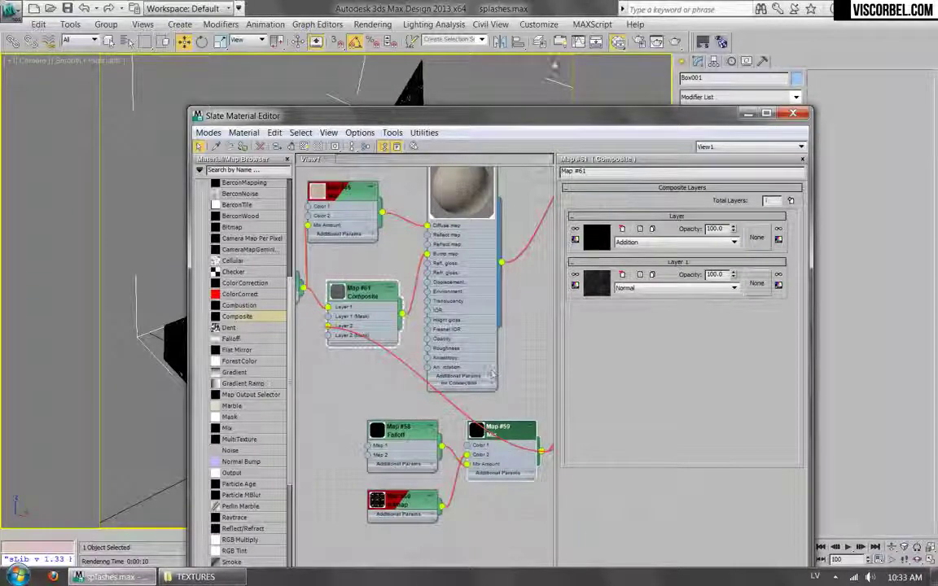
click(640, 49)
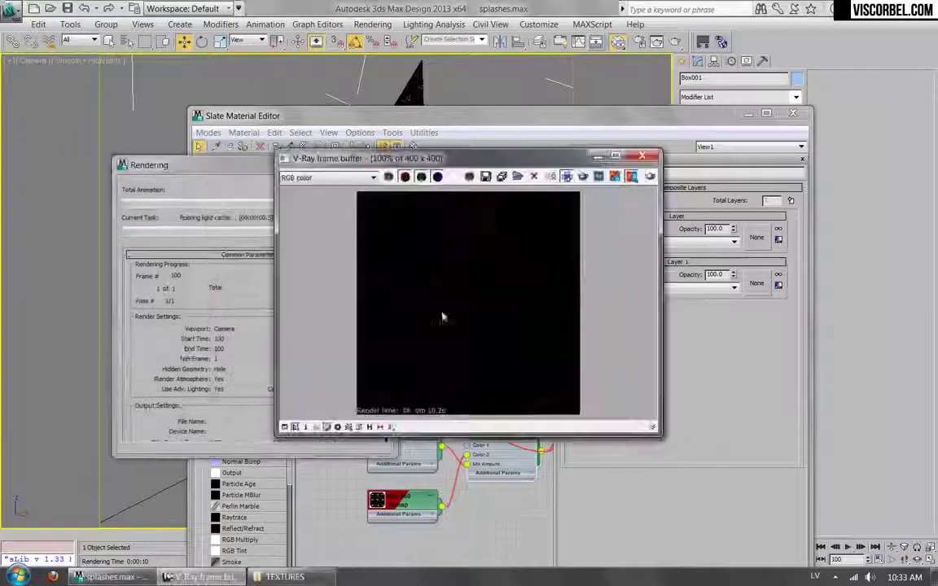
scroll(470, 374, up, 1)
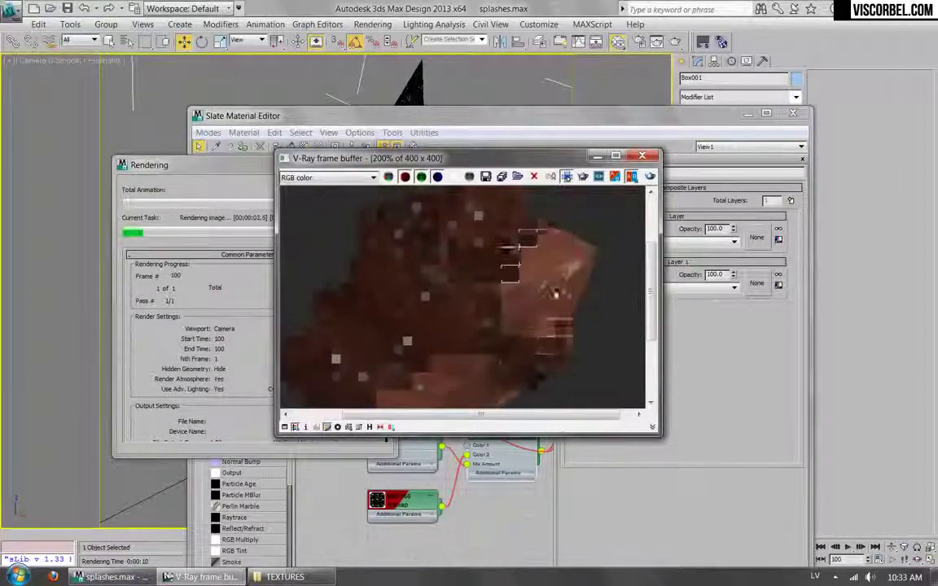
mouse_move(444, 344)
middle_down()
mouse_move(499, 296)
mouse_move(451, 341)
middle_up()
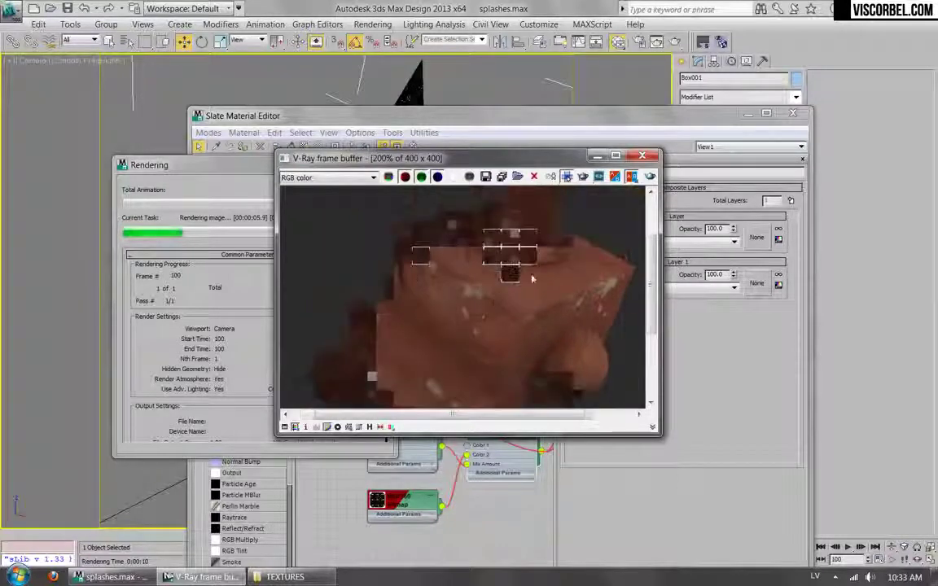
scroll(595, 286, down, 1)
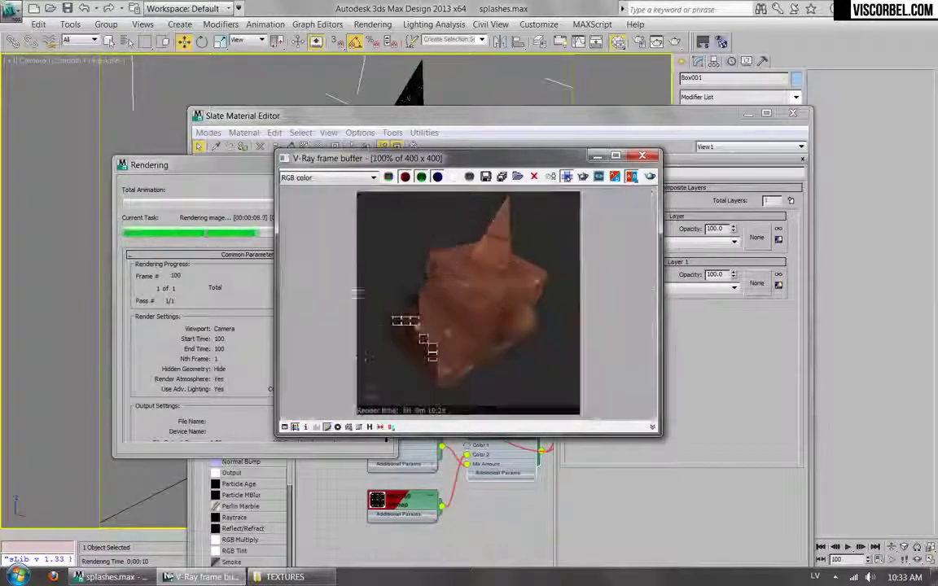
click(355, 191)
click(374, 178)
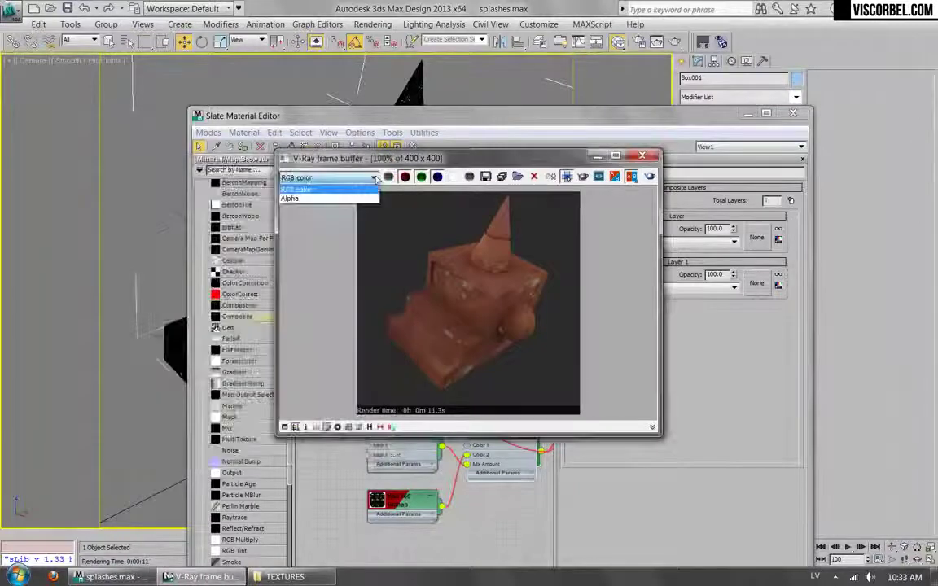
click(361, 189)
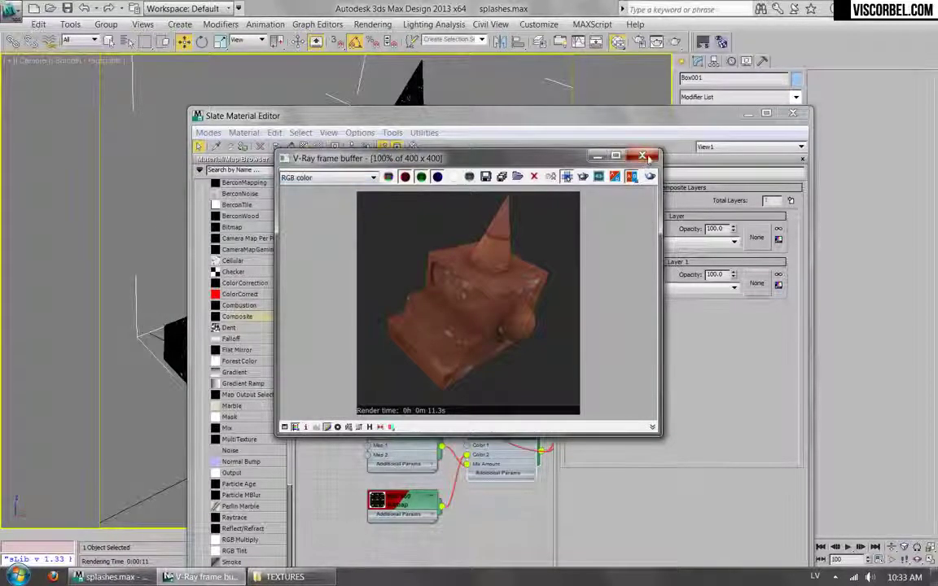
click(644, 155)
Set the render output size to 1200 x 1200, render the camera view and inspect the splashes on the box while it renders
key(F10)
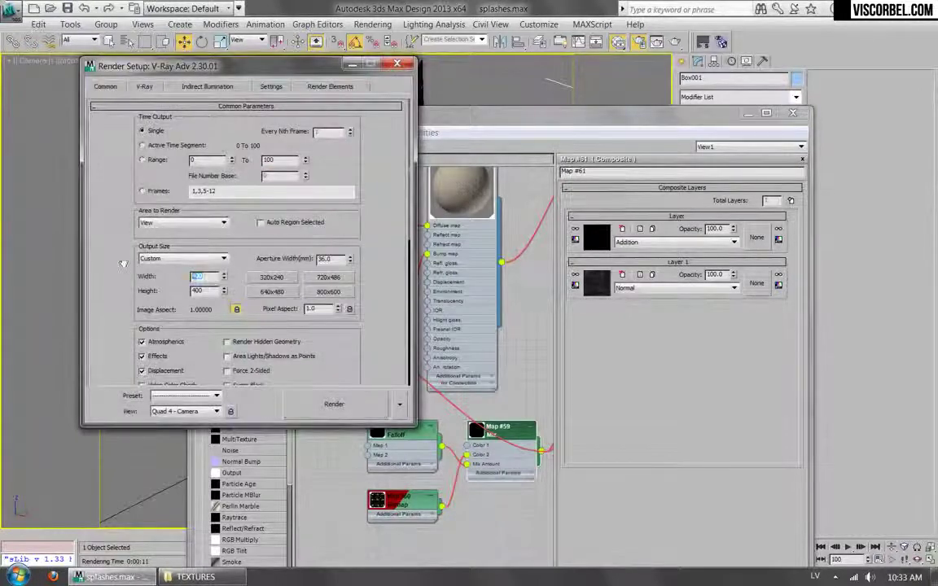
click(344, 405)
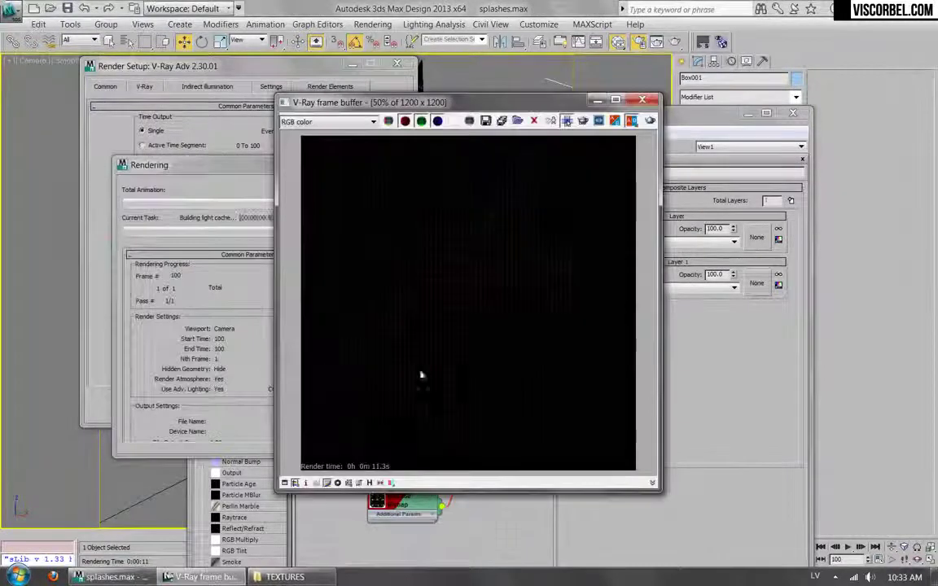
scroll(530, 330, up, 2)
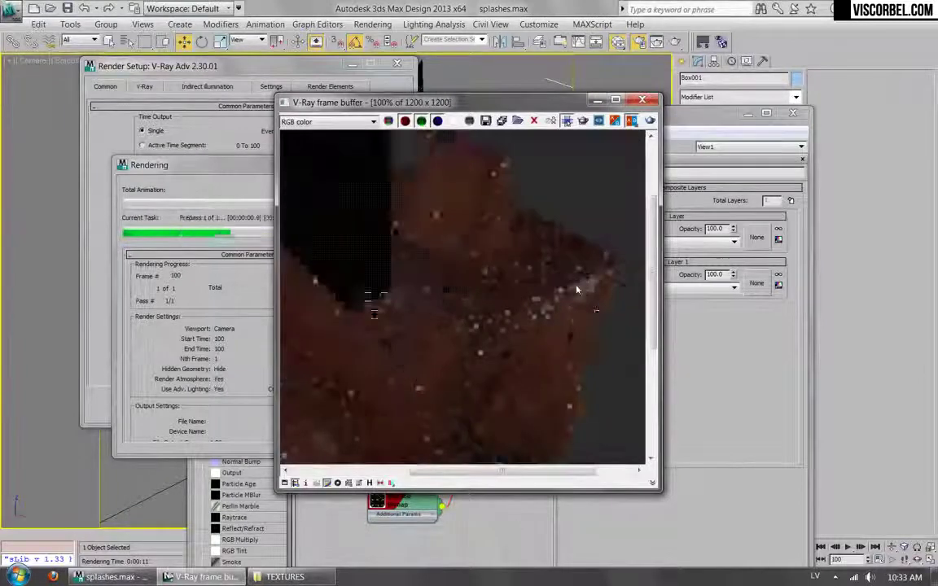
scroll(511, 295, up, 1)
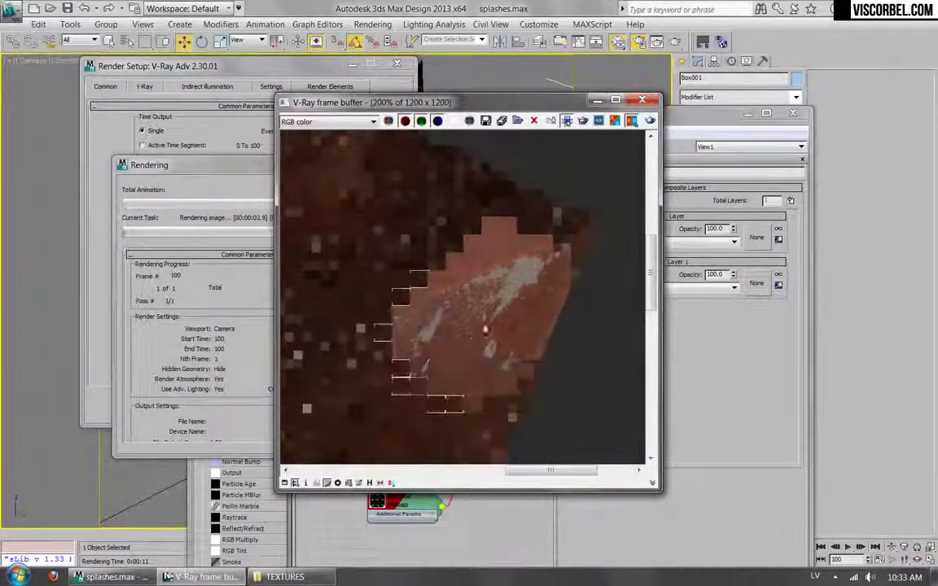
scroll(485, 279, down, 1)
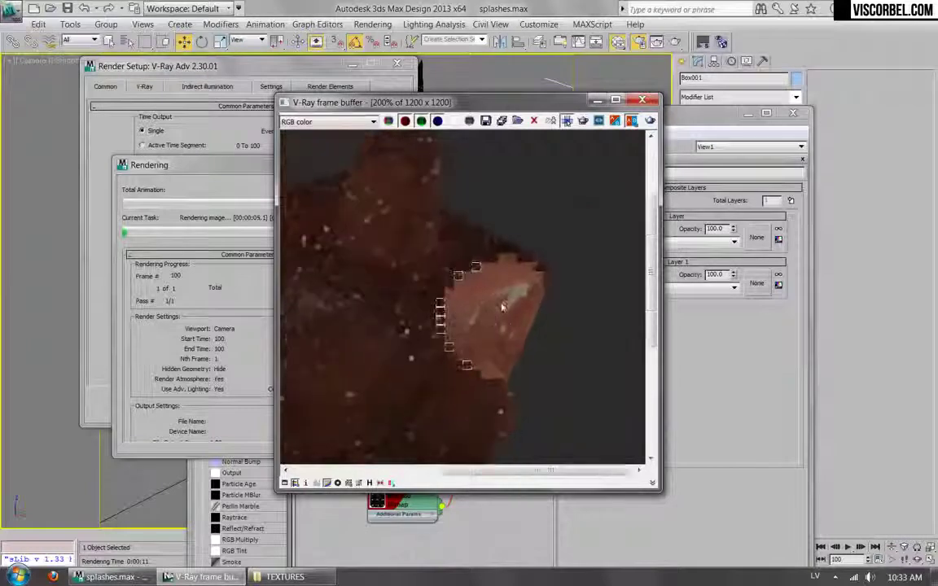
middle_drag(522, 265, 570, 134)
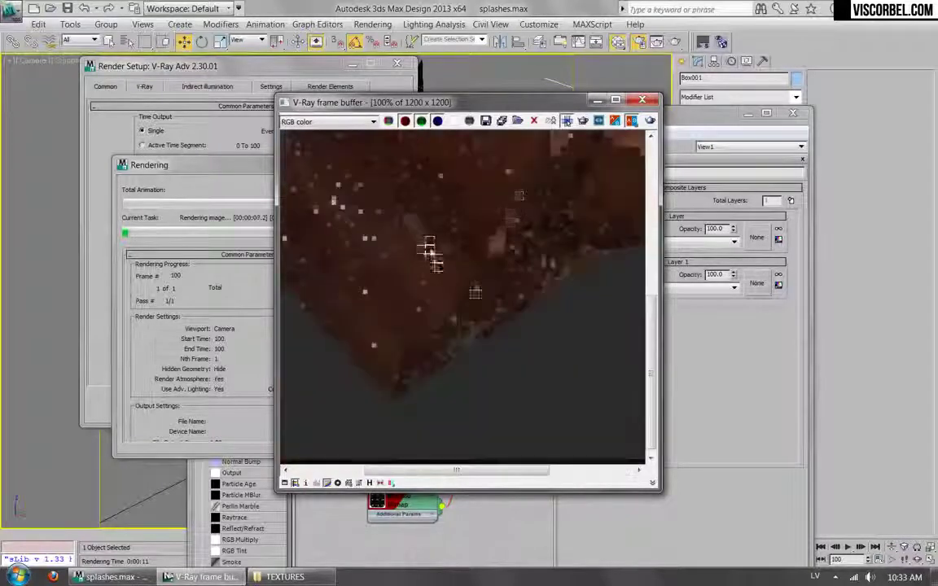
middle_drag(434, 244, 483, 339)
middle_drag(498, 275, 494, 301)
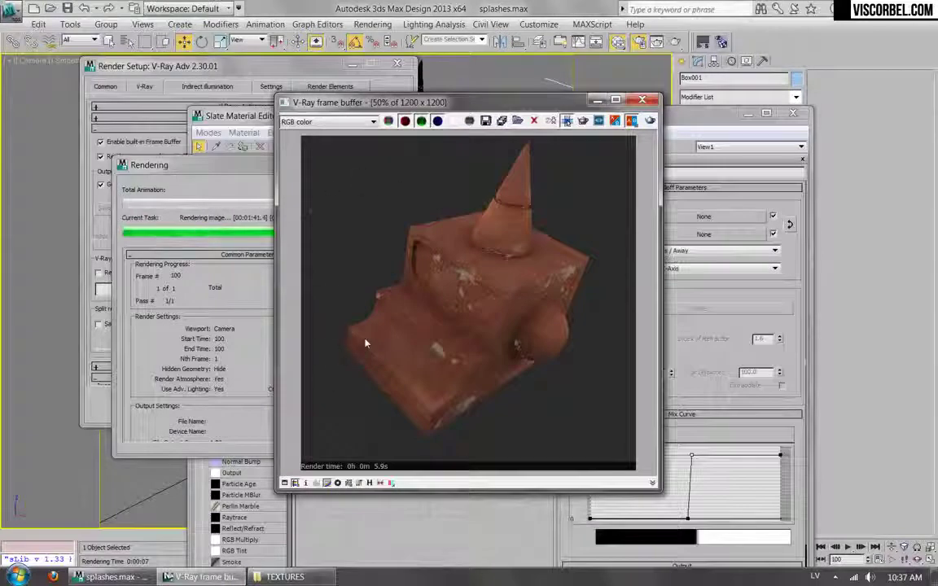
Examine the high-resolution render up close, checking the dirt splashes around the cone's base, the box sides, the sphere and the lower edges
scroll(484, 362, up, 5)
scroll(462, 314, down, 5)
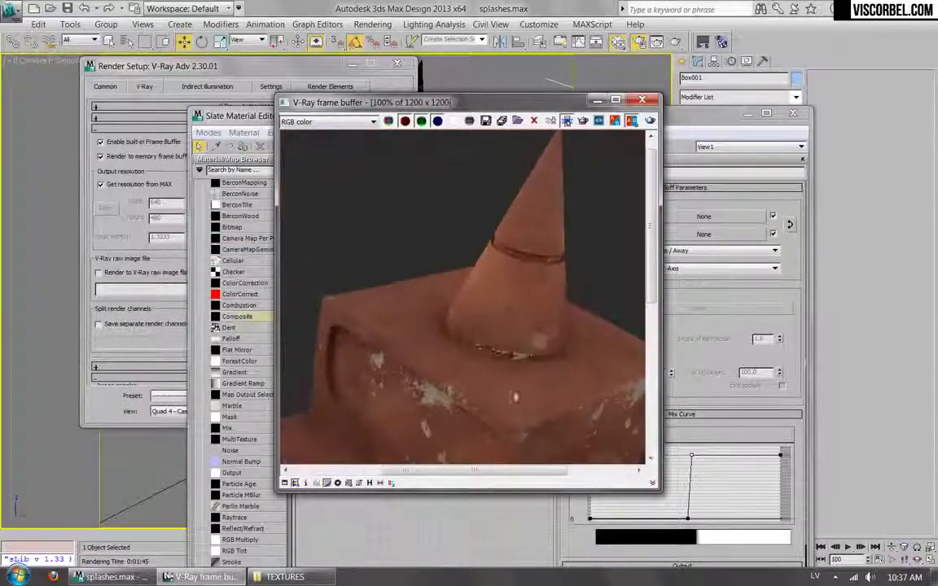
middle_drag(459, 407, 439, 260)
middle_drag(561, 339, 563, 242)
middle_drag(469, 308, 542, 251)
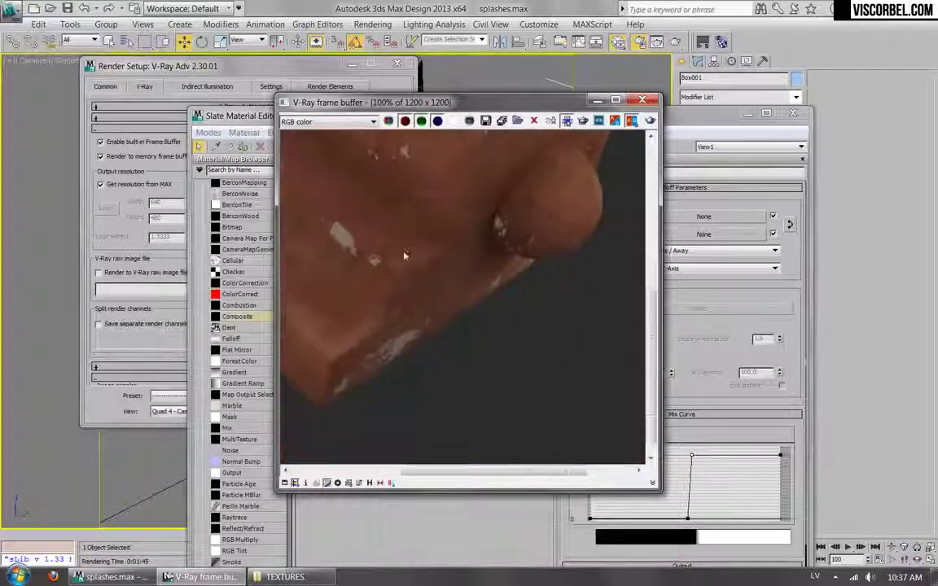
middle_drag(411, 261, 467, 320)
scroll(466, 320, up, 1)
scroll(466, 320, down, 1)
scroll(496, 271, down, 1)
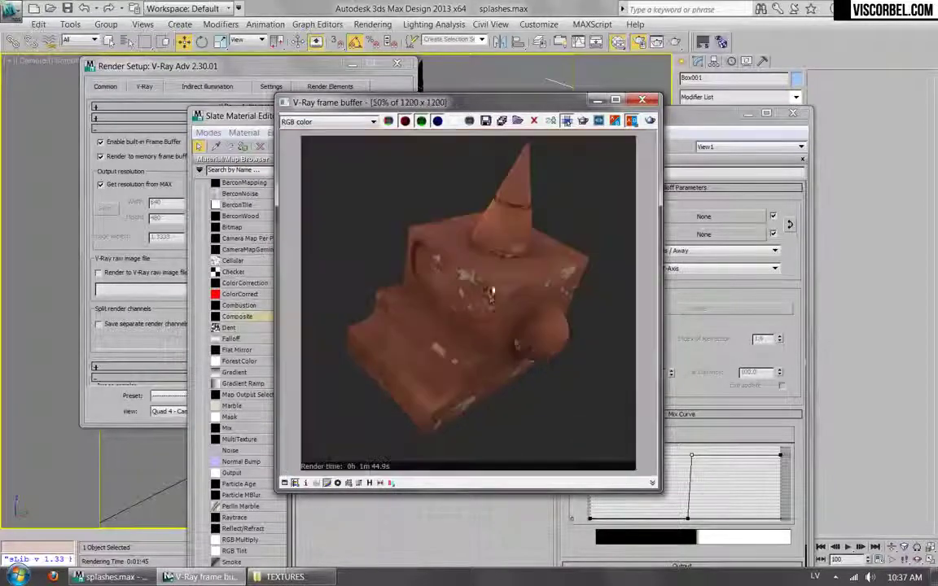